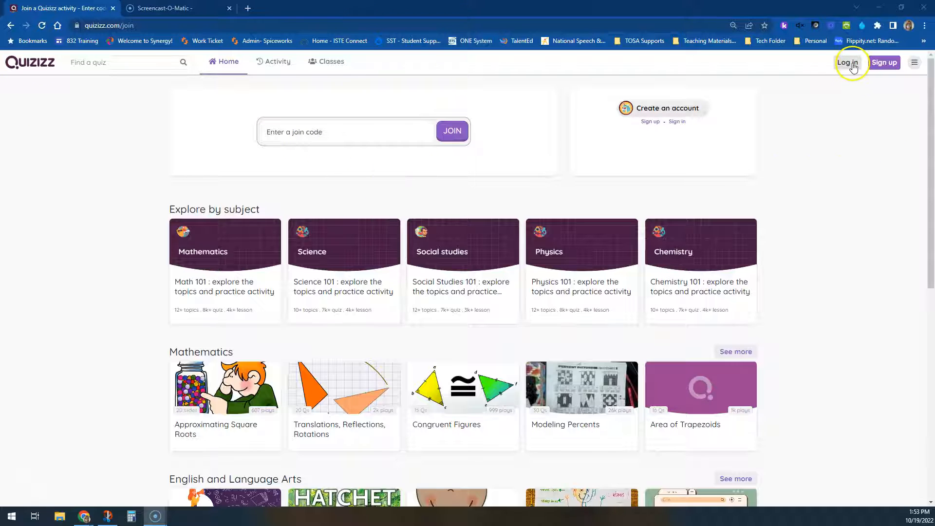
# Step: Sign up with the listed Google account and open the instructor dashboard
pyautogui.click(884, 63)
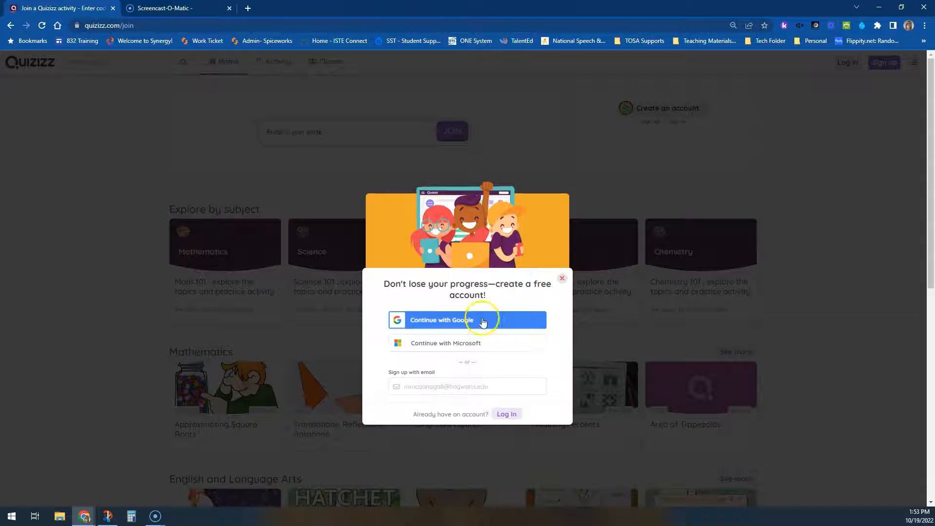
pyautogui.click(454, 324)
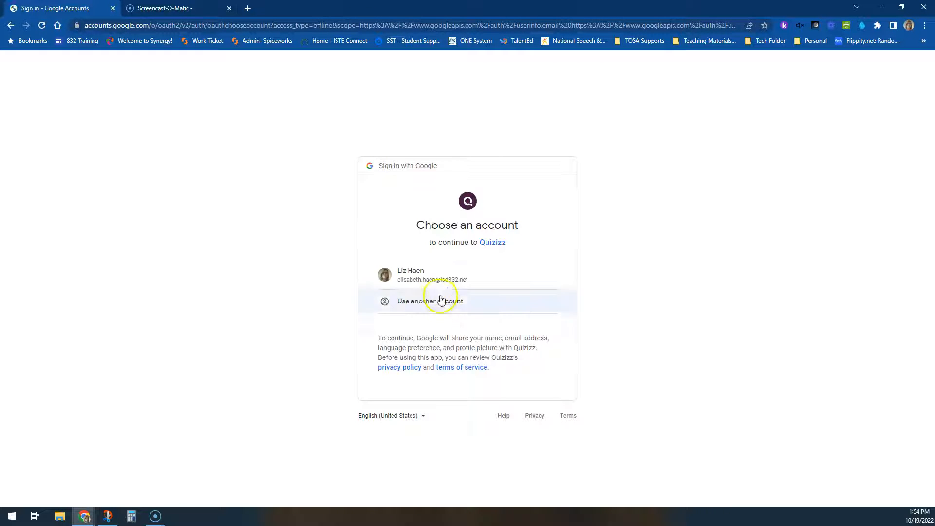
pyautogui.click(434, 278)
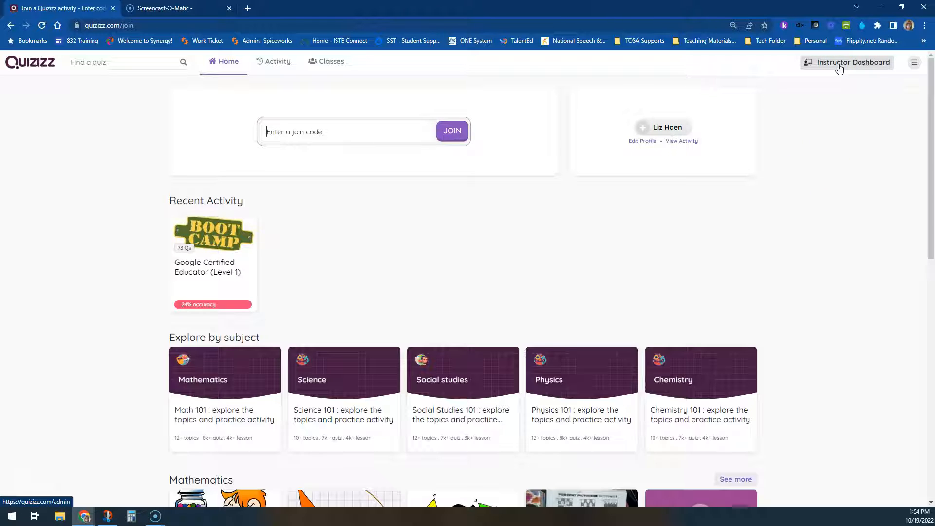
pyautogui.click(839, 68)
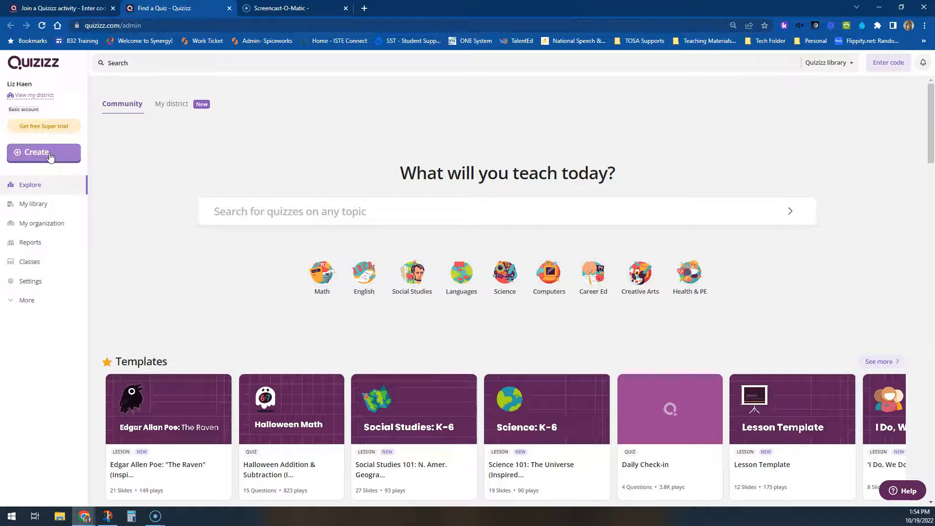
# Step: Browse the quiz and lesson collections on the dashboard and create a new lesson
pyautogui.scroll(-9, 319, 353)
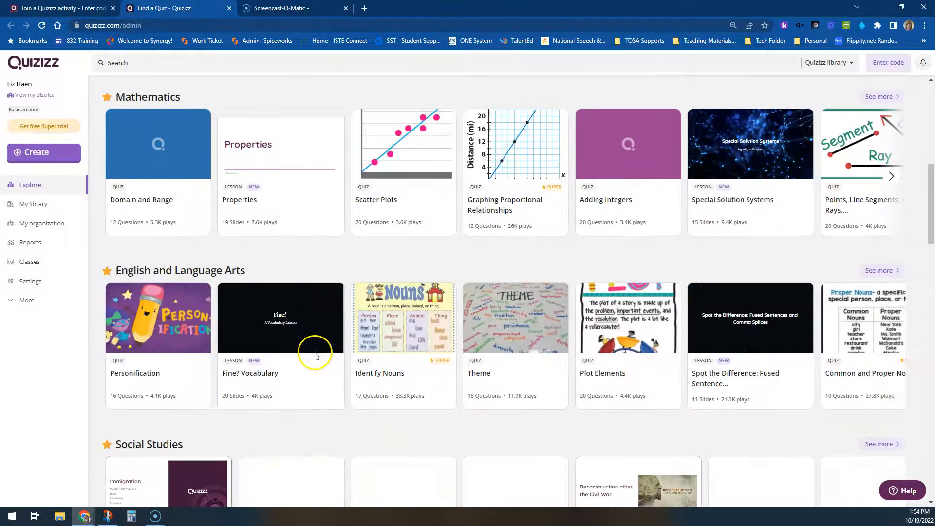
pyautogui.scroll(-5, 316, 355)
pyautogui.scroll(15, 315, 355)
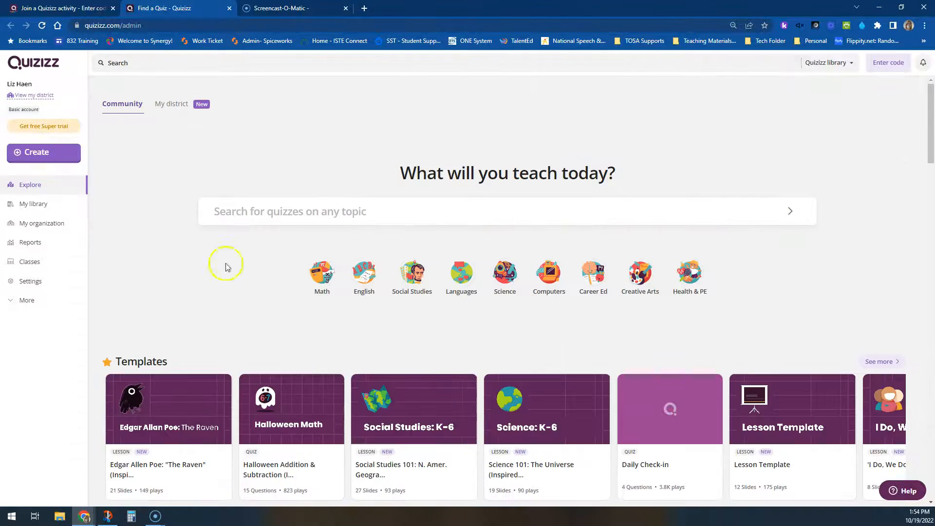
pyautogui.click(50, 155)
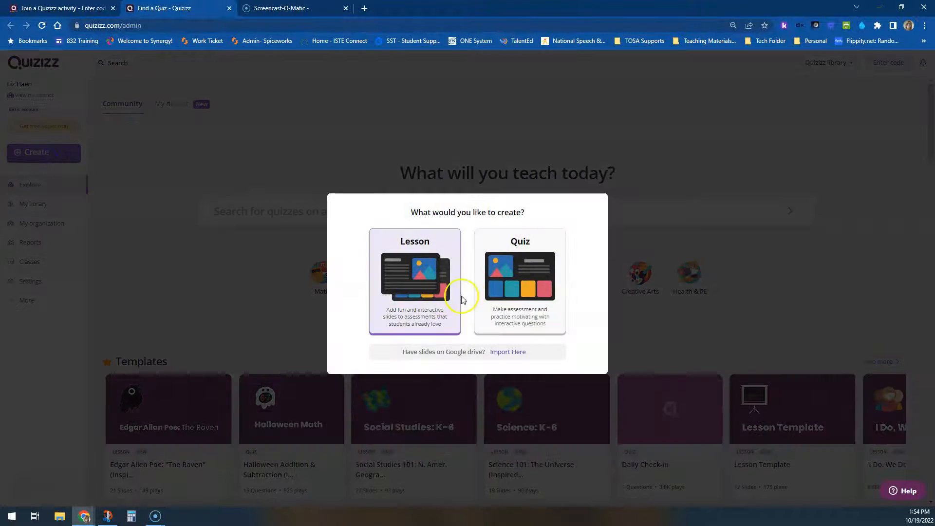
pyautogui.click(431, 305)
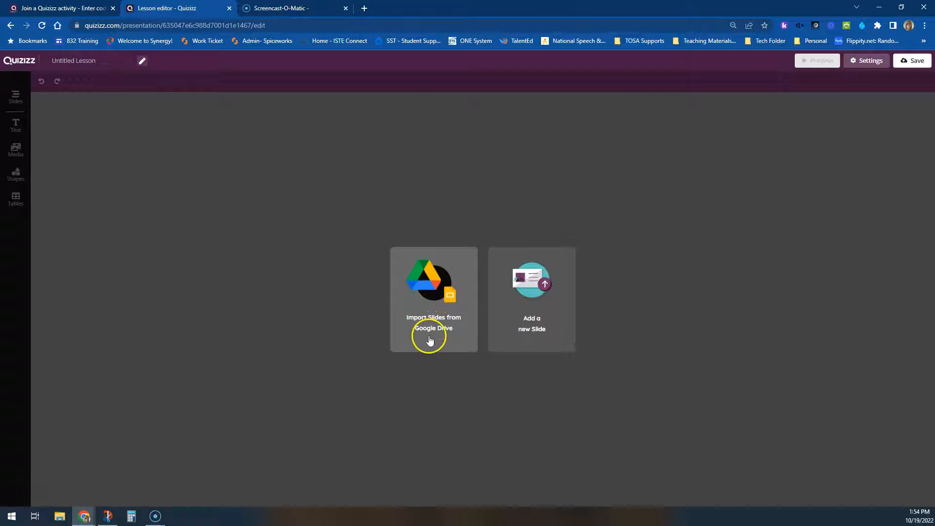
# Step: Accept using the lesson editor on a smaller screen and choose the "Quizlet to Knowt" presentation from Google Drive as the import source
pyautogui.keyDown('ctrl'); pyautogui.scroll(8, 435, 336); pyautogui.keyUp('ctrl')
pyautogui.keyDown('ctrl'); pyautogui.scroll(-7, 435, 337); pyautogui.keyUp('ctrl')
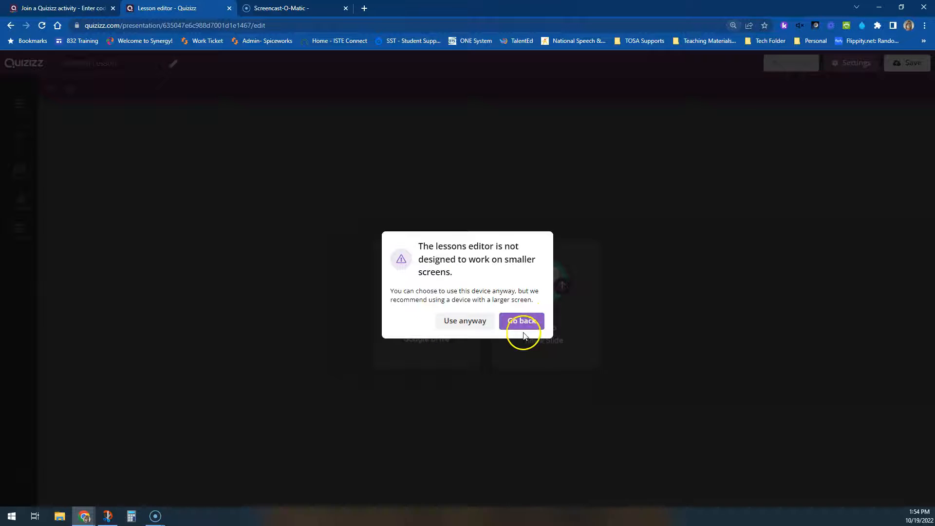
pyautogui.click(468, 321)
pyautogui.click(443, 303)
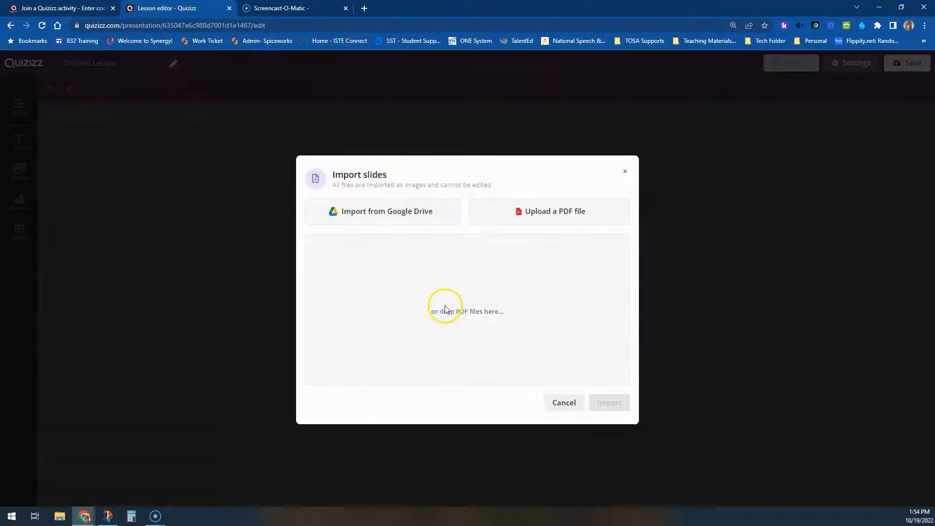
pyautogui.click(390, 214)
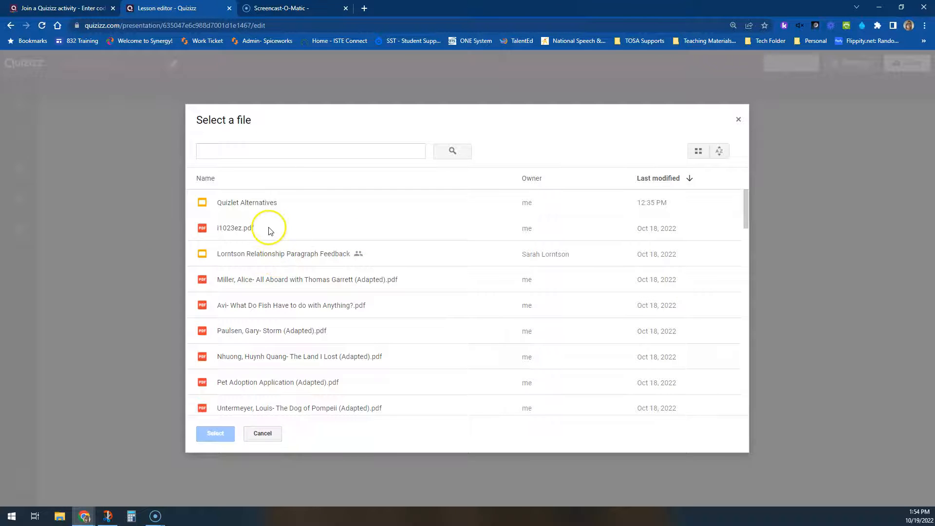
pyautogui.scroll(-15, 270, 231)
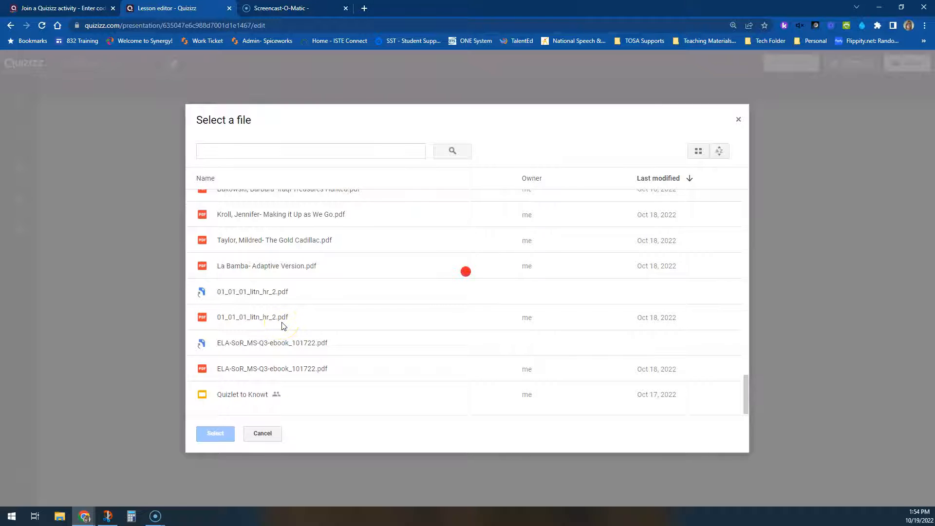
pyautogui.click(258, 390)
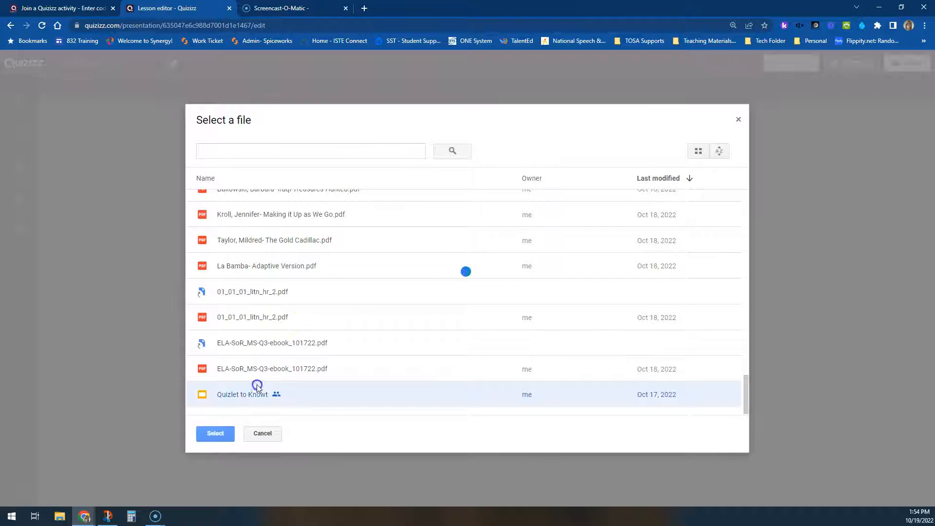
pyautogui.click(226, 430)
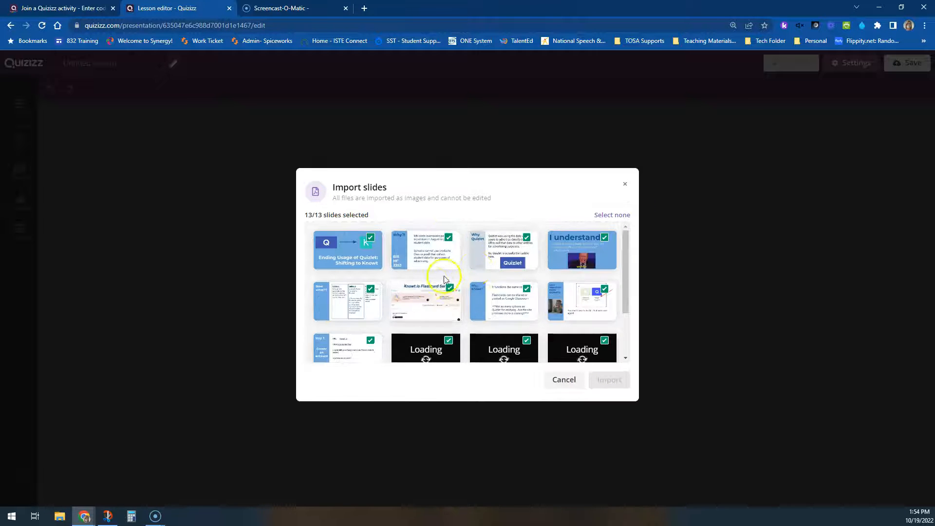
# Step: Exclude the "I understand" slide and the video walkthrough slide, and import the remaining slides into the lesson
pyautogui.scroll(-3, 503, 294)
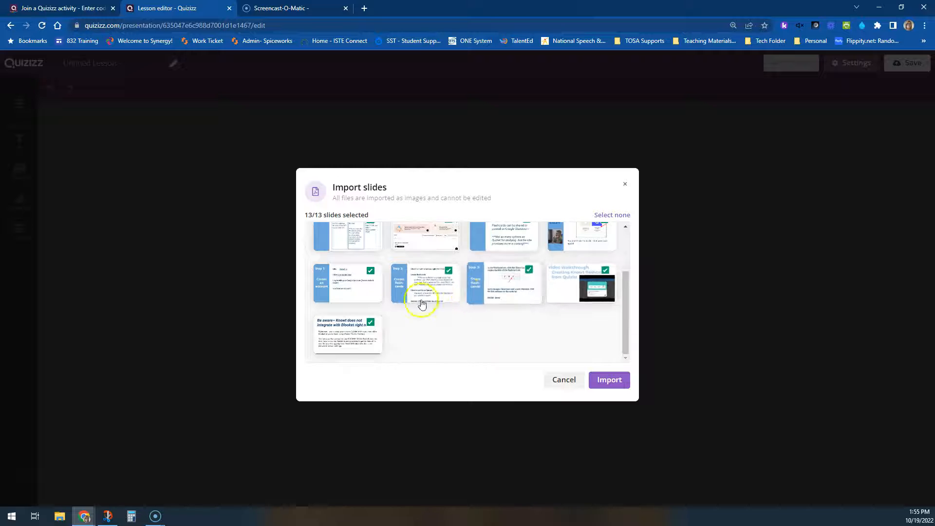
pyautogui.click(368, 291)
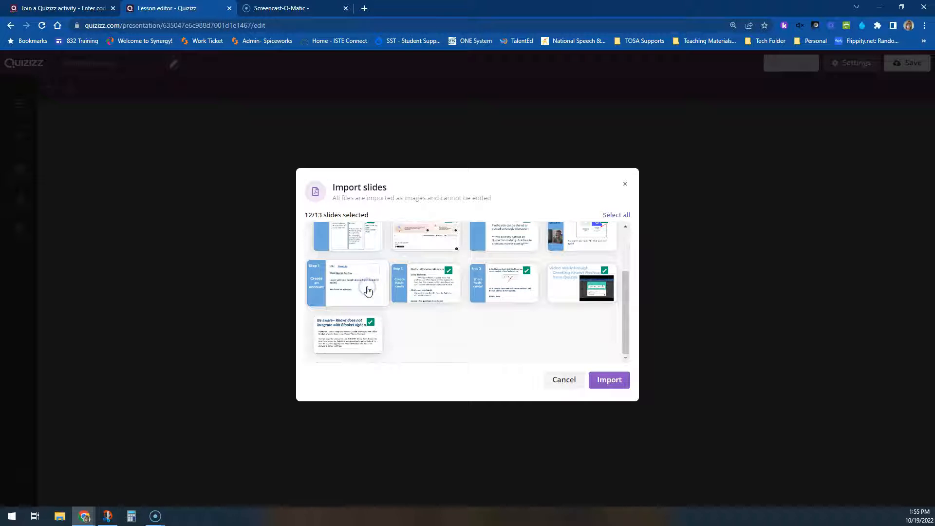
pyautogui.scroll(1, 633, 322)
pyautogui.click(604, 336)
pyautogui.scroll(-1, 517, 288)
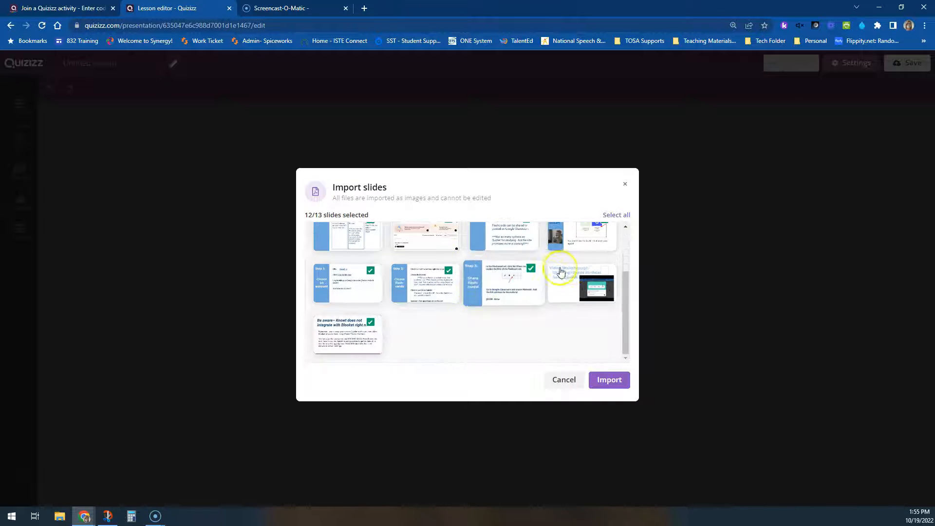
pyautogui.scroll(2, 436, 331)
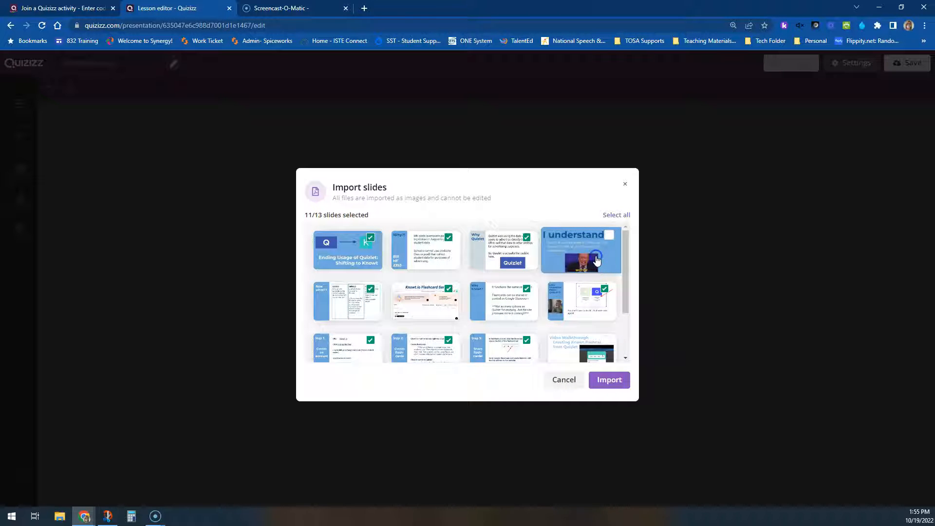
pyautogui.click(606, 382)
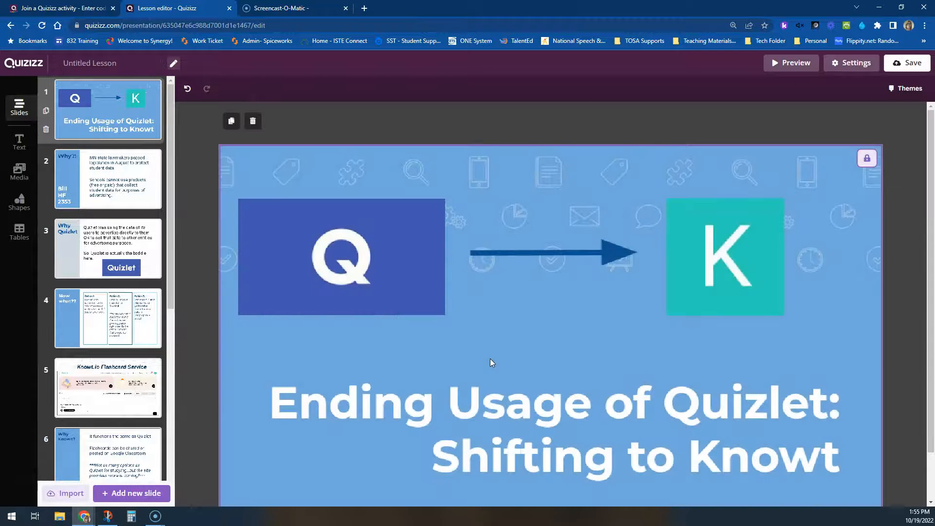
# Step: Insert a multiple-choice question after the "Why?!" slide about Bill HF 2353
pyautogui.click(122, 109)
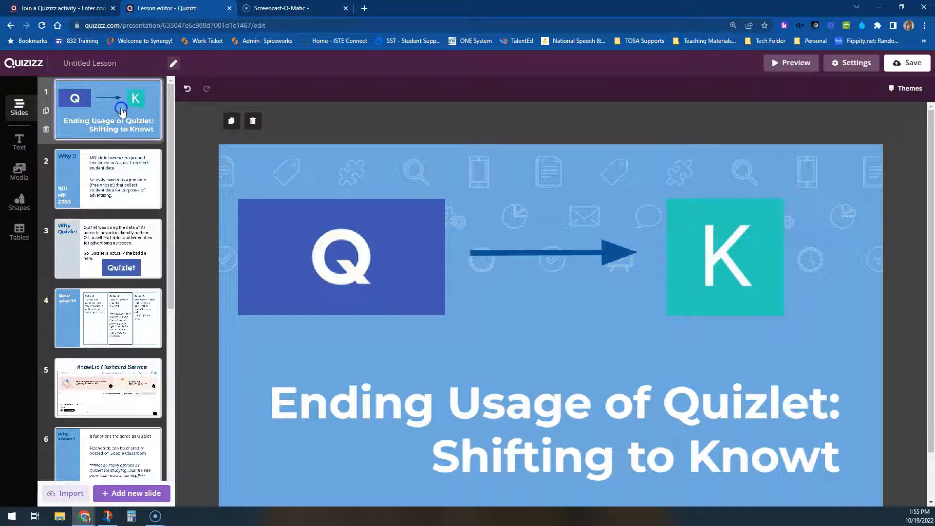
pyautogui.click(117, 175)
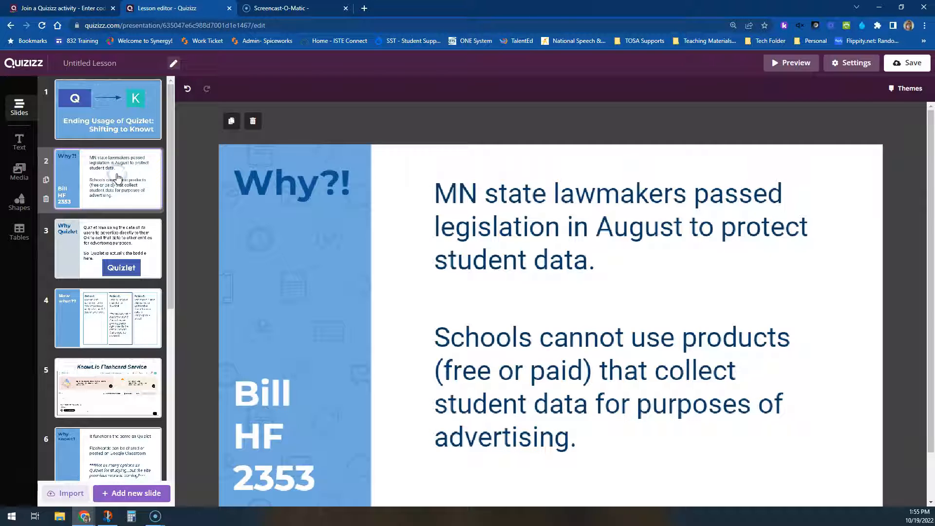
pyautogui.click(114, 125)
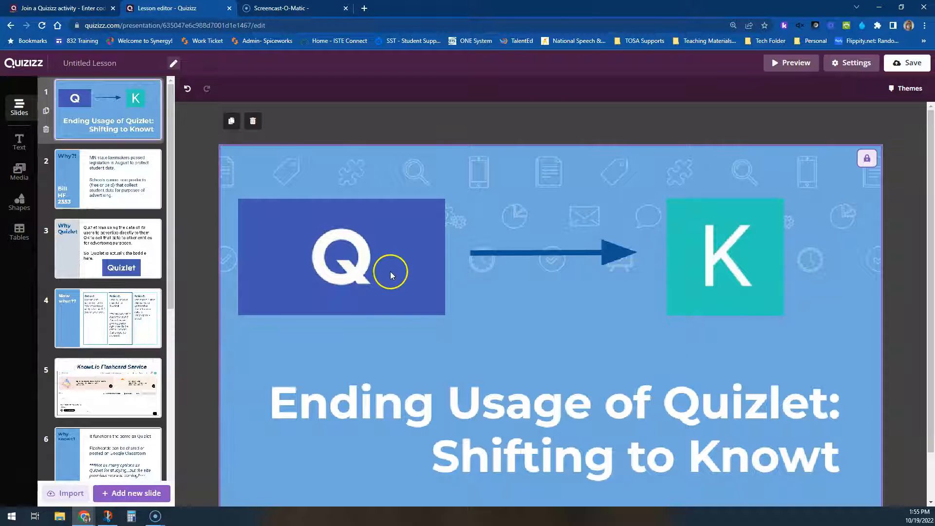
pyautogui.click(119, 188)
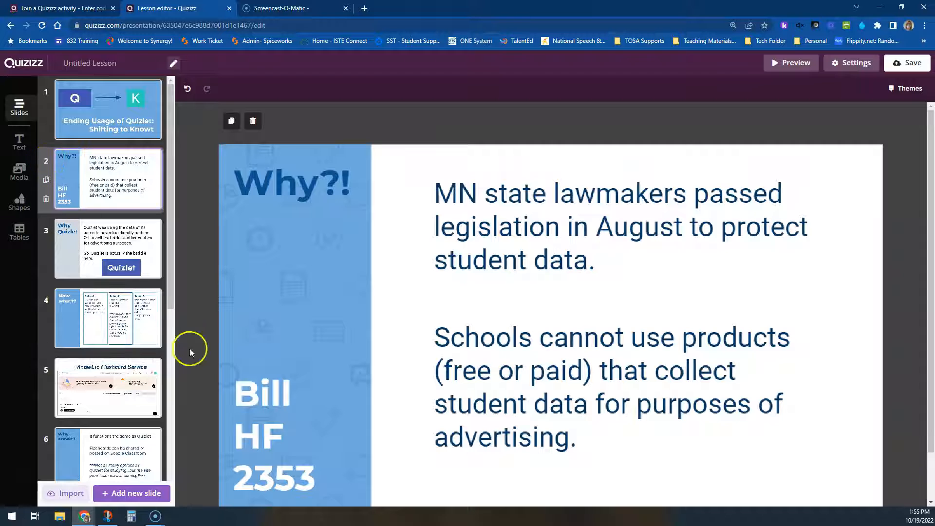
pyautogui.click(110, 493)
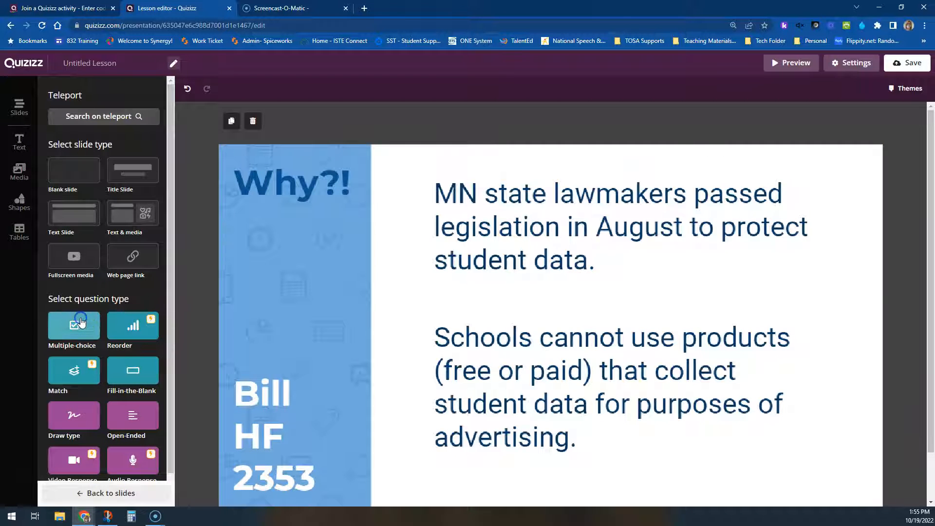
pyautogui.click(81, 323)
# Step: Write the question text "How much do you hate the HF 2353 law for ripping Quizlet away from you?"
pyautogui.click(457, 220)
pyautogui.write('How much do you hate')
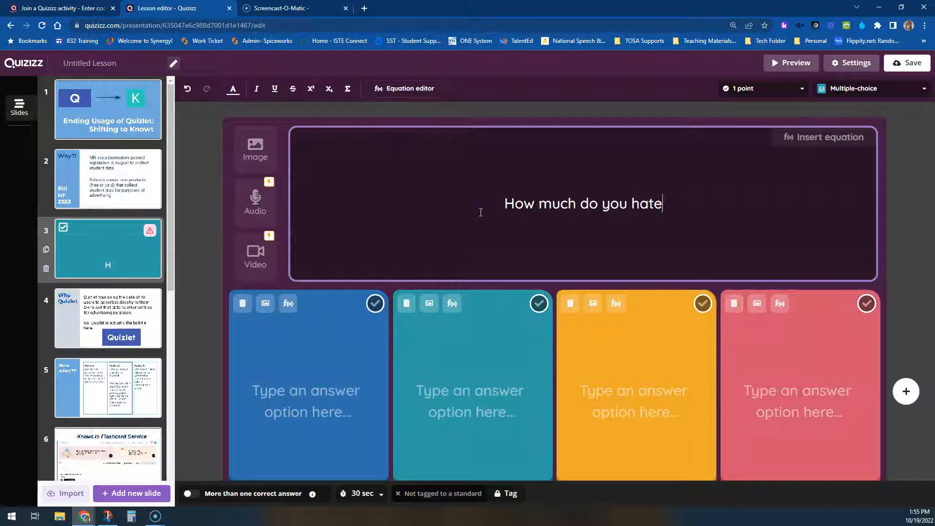
pyautogui.write(' the H')
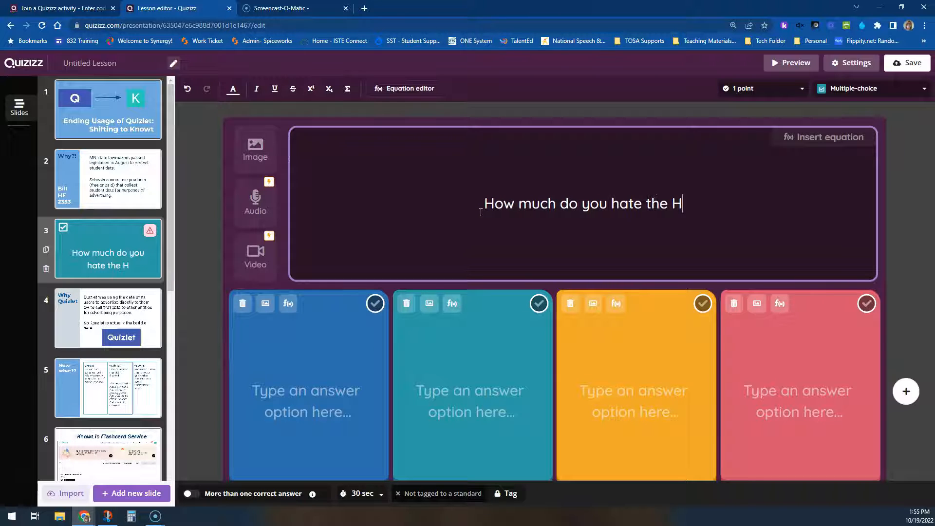
pyautogui.write('F 2353')
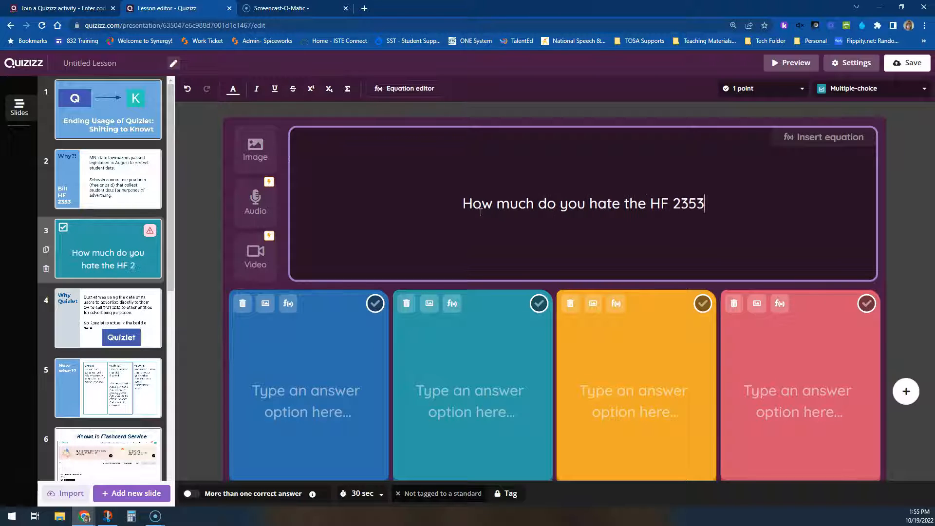
pyautogui.write(' law for ')
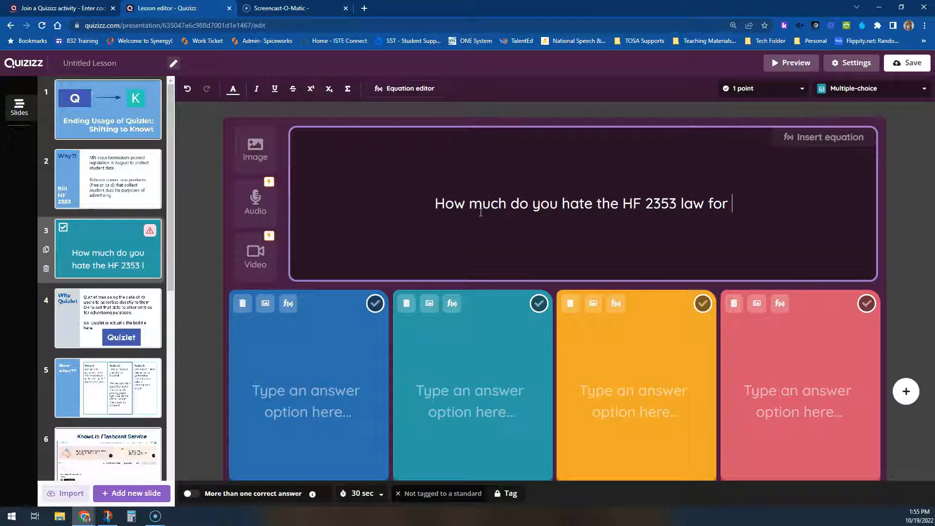
pyautogui.write('ripping')
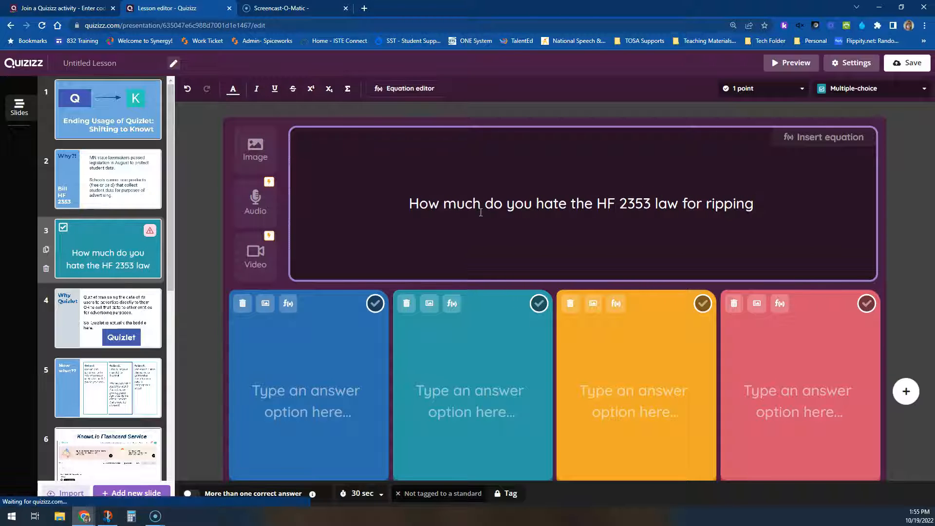
pyautogui.write(' Quizlet away ')
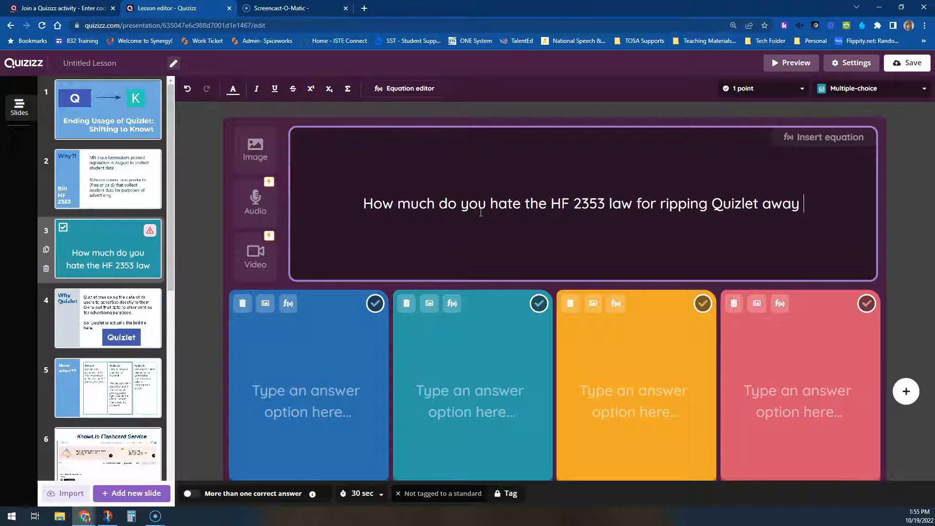
pyautogui.write('from you?')
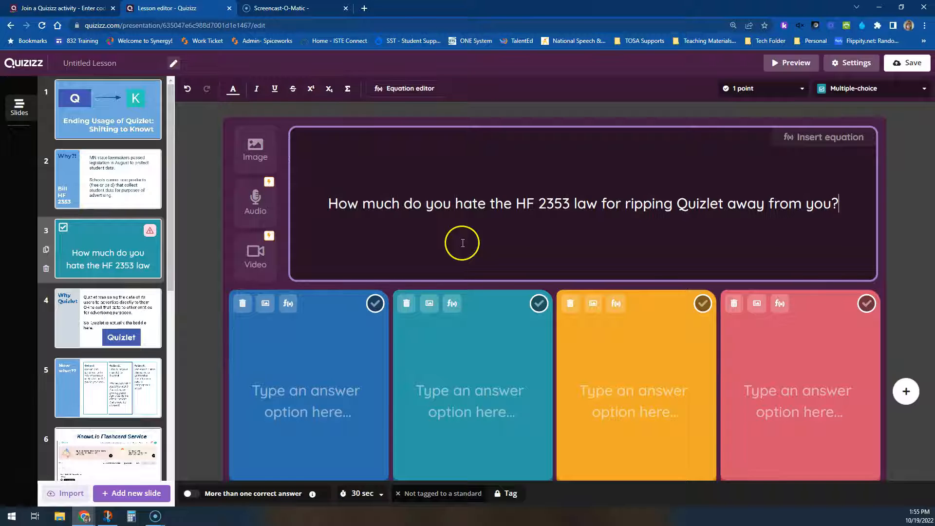
# Step: Fill in the four answer options "Not at all", "I'm a little miffed", "This is upsetting" and "My life is over"
pyautogui.click(298, 408)
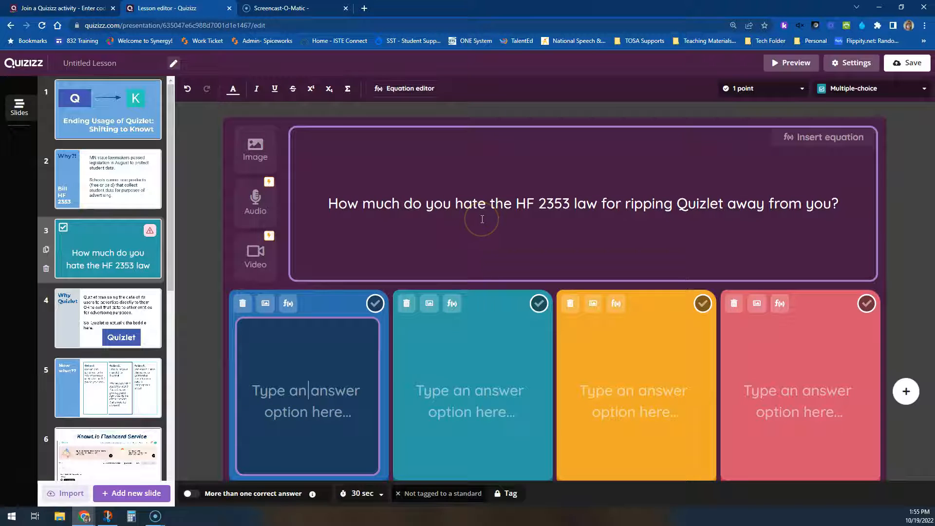
pyautogui.write('Not at ')
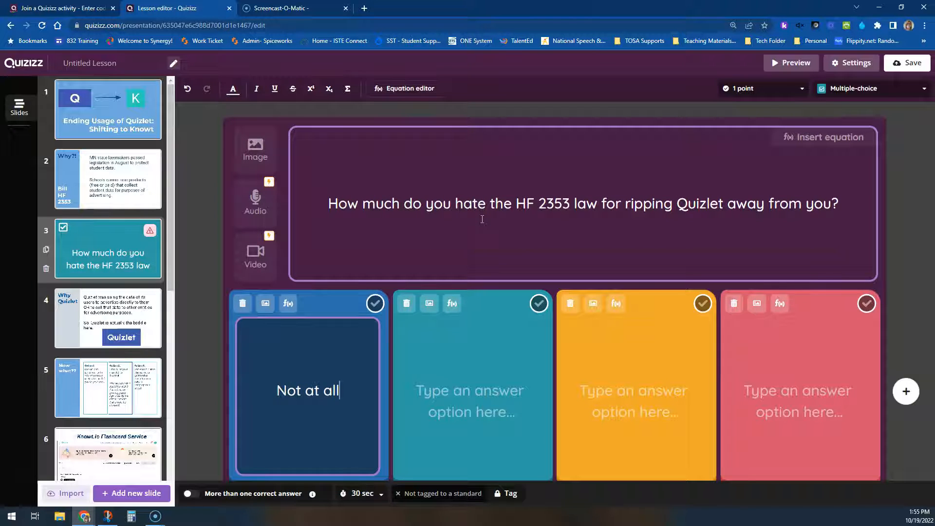
pyautogui.write('all')
pyautogui.press('Tab')
pyautogui.write("I'm a little miffed")
pyautogui.press('Tab')
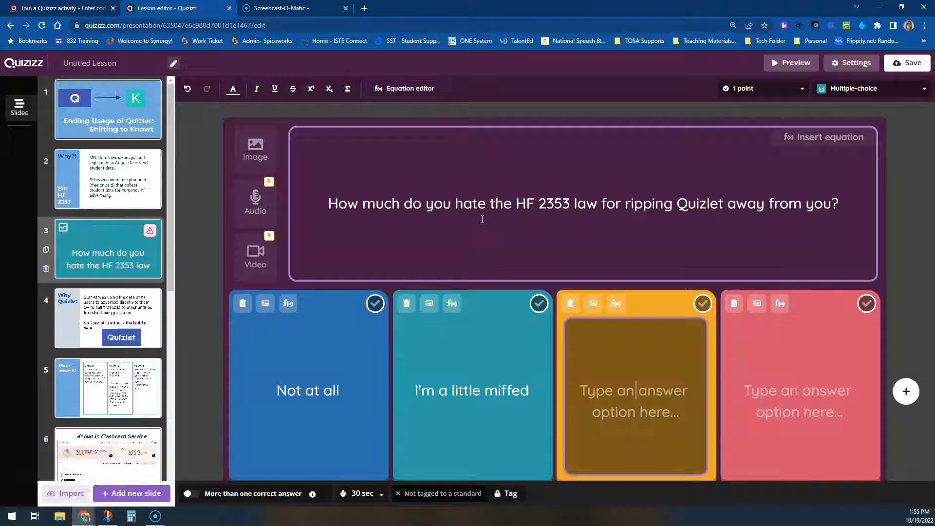
pyautogui.write('This is')
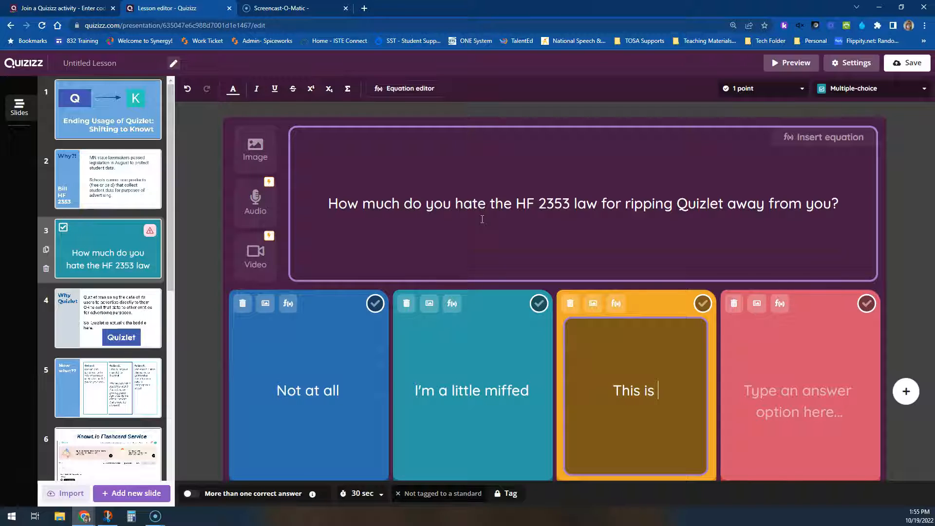
pyautogui.write(' upsetting.')
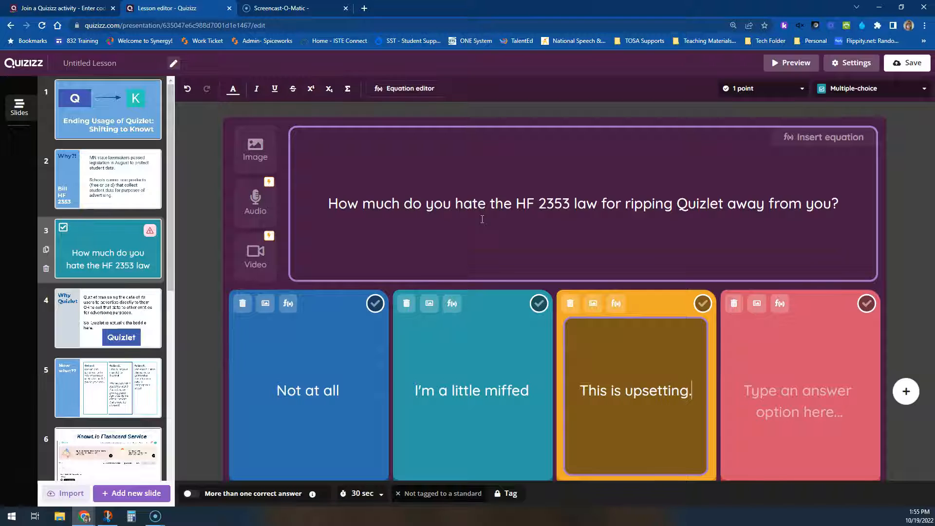
pyautogui.press('Tab')
pyautogui.write('My life i')
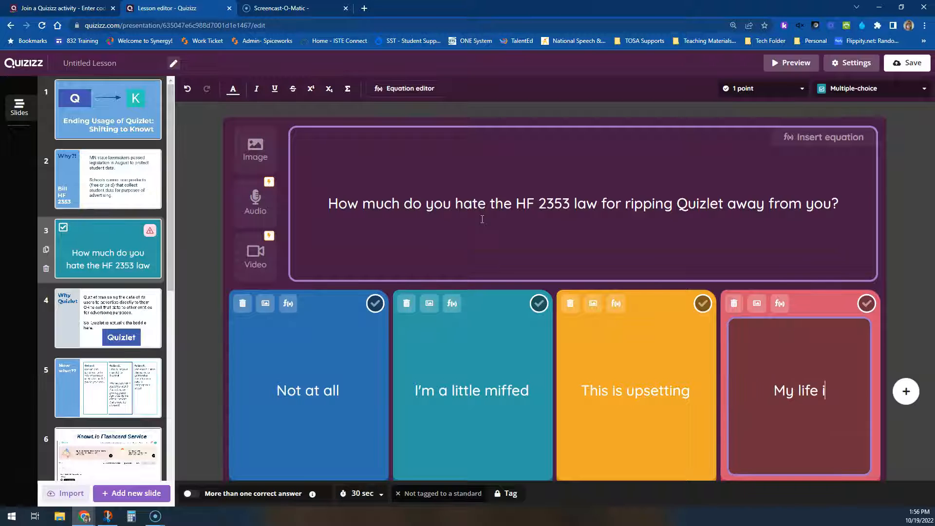
pyautogui.write('s over')
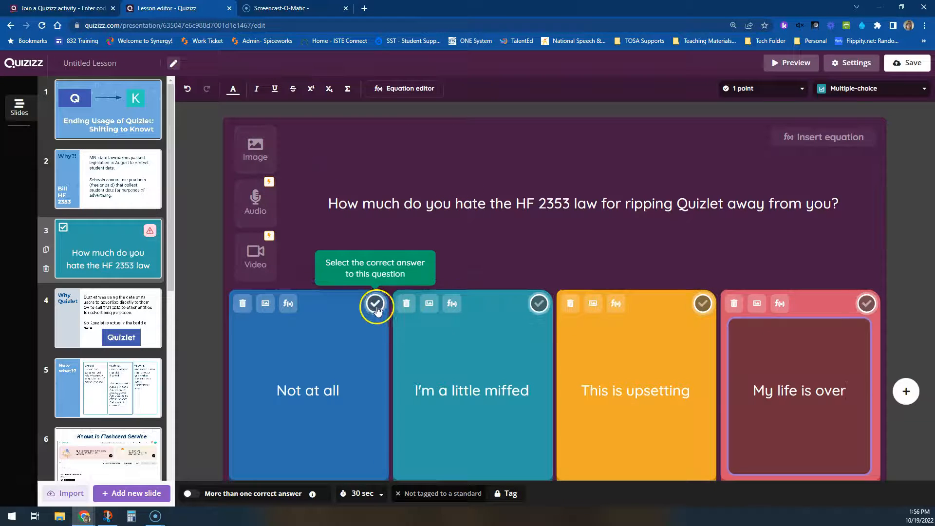
# Step: Allow more than one correct answer for the HF 2353 question and mark all four options as correct
pyautogui.click(539, 304)
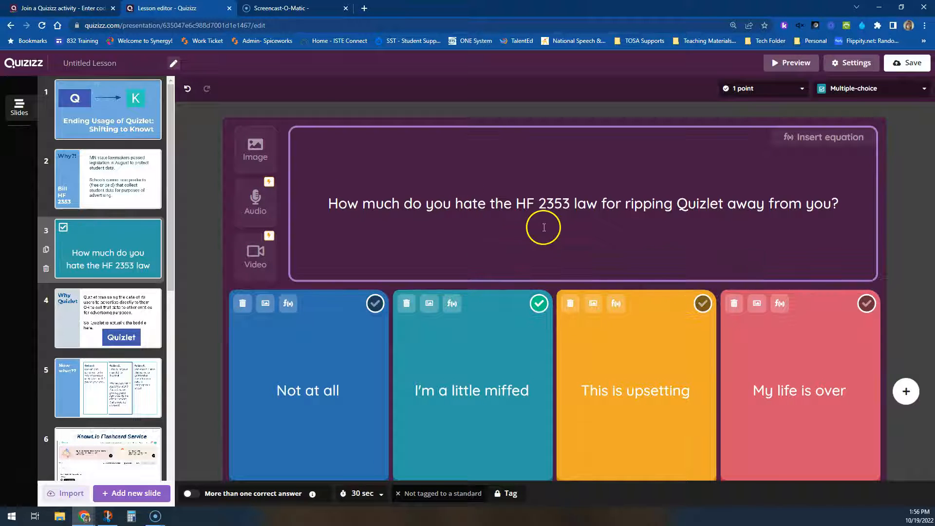
pyautogui.click(533, 204)
pyautogui.tripleClick(533, 205)
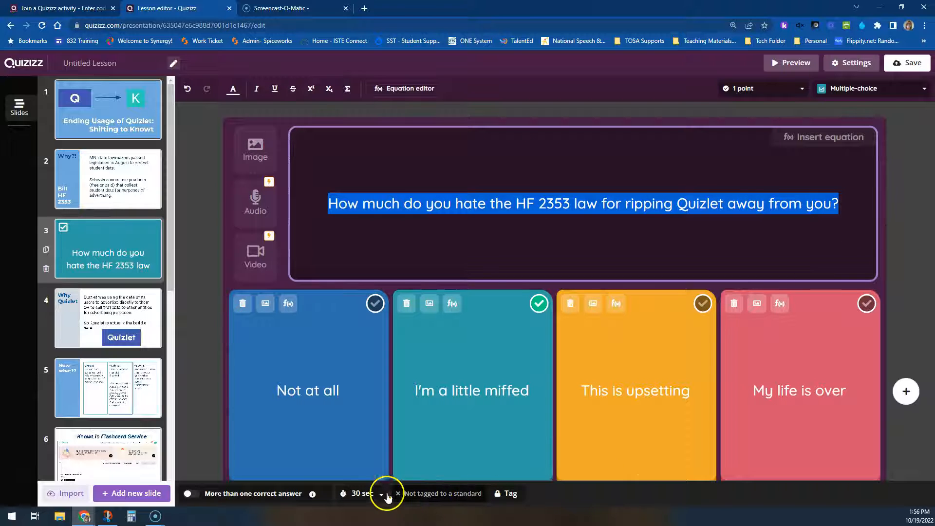
pyautogui.click(190, 493)
pyautogui.click(384, 307)
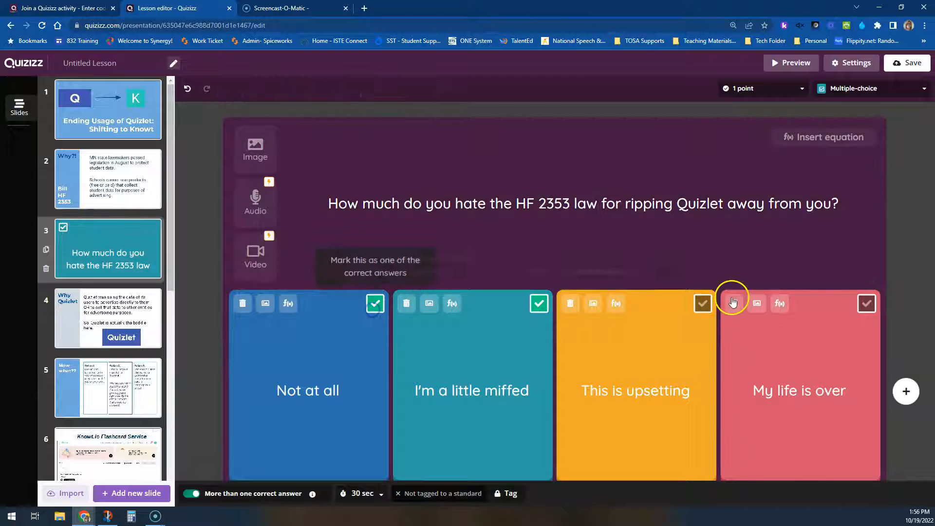
pyautogui.click(704, 306)
pyautogui.click(865, 304)
pyautogui.click(440, 317)
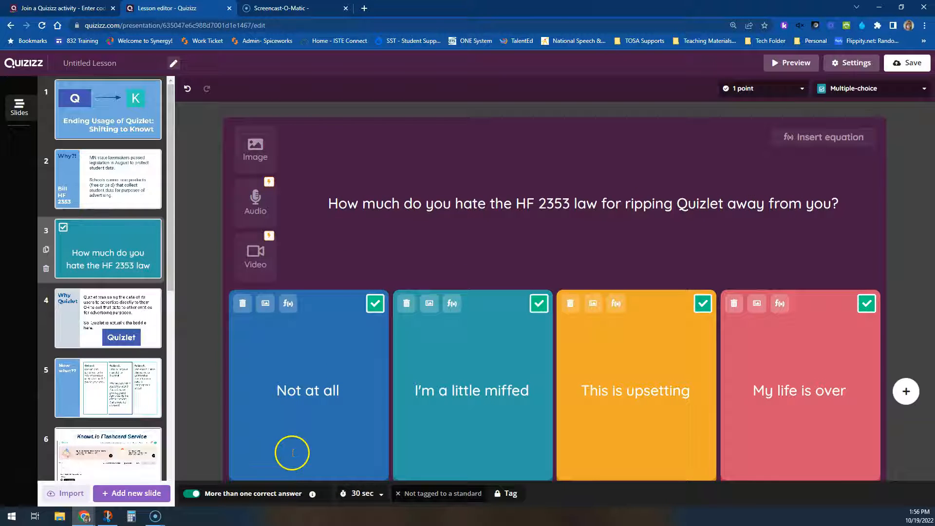
pyautogui.click(144, 497)
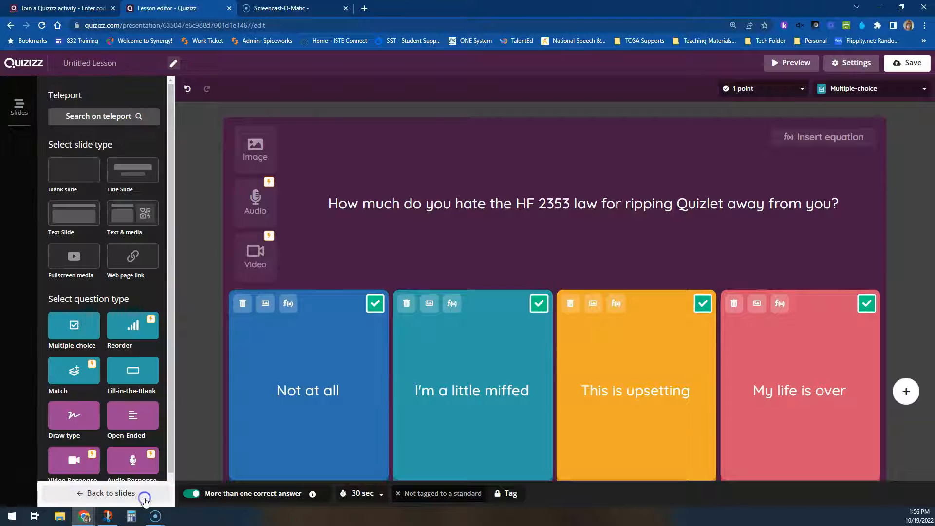
pyautogui.scroll(-1, 83, 391)
pyautogui.scroll(-1, 93, 429)
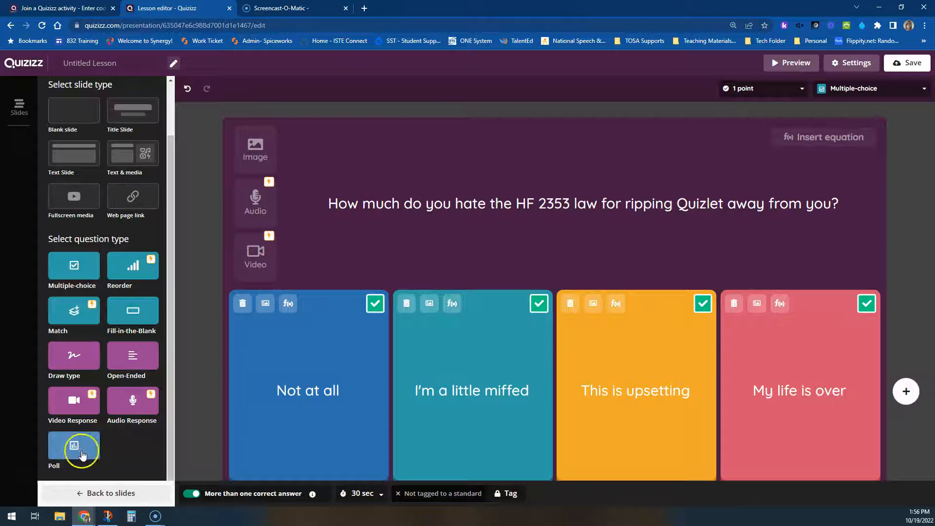
pyautogui.click(77, 493)
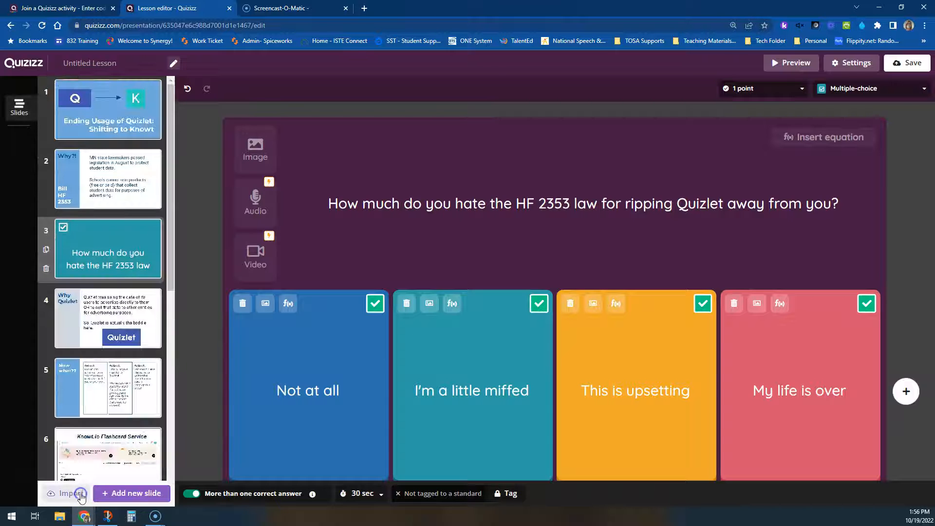
pyautogui.click(111, 192)
pyautogui.click(122, 258)
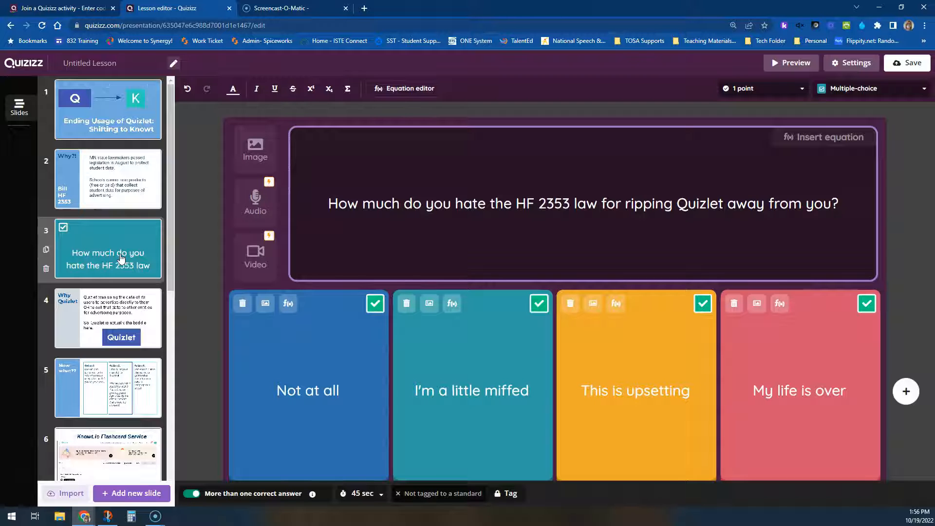
# Step: Insert a fill-in-the-blank question after the "Now what??" slide
pyautogui.click(131, 328)
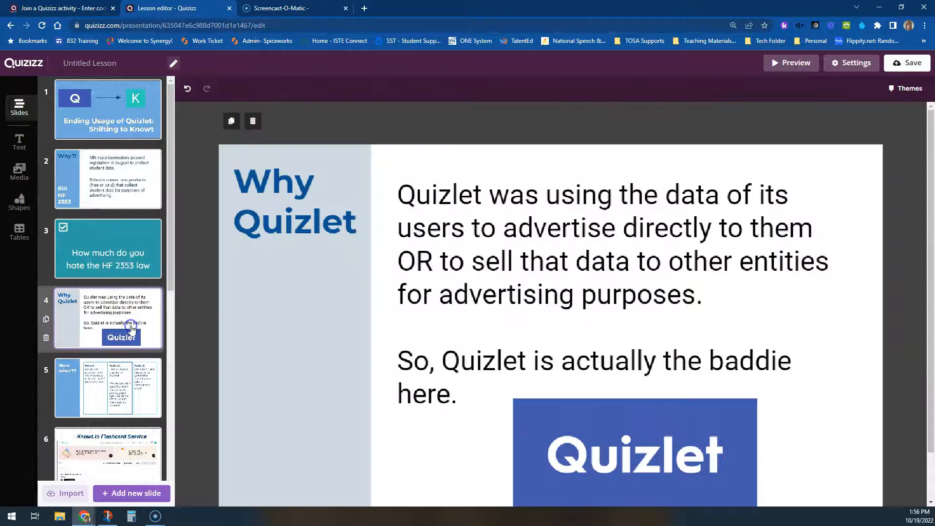
pyautogui.click(120, 367)
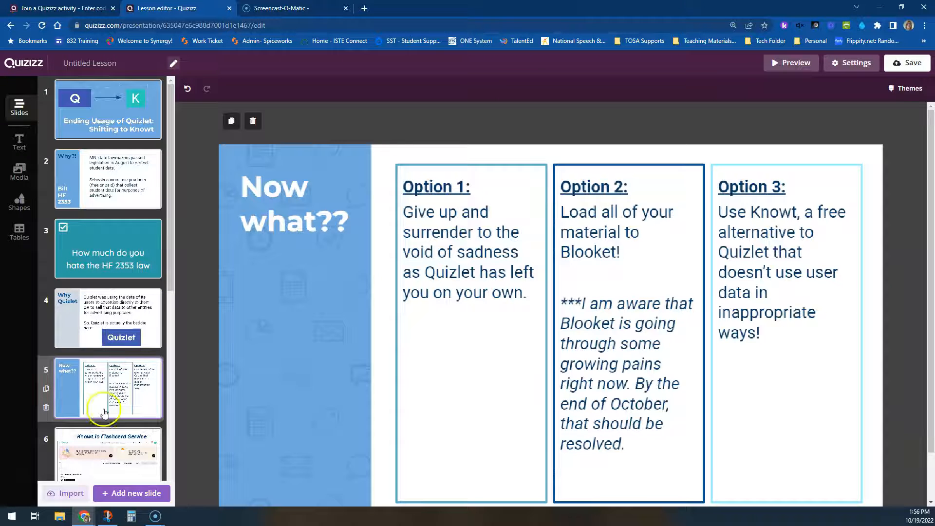
pyautogui.scroll(-4, 106, 403)
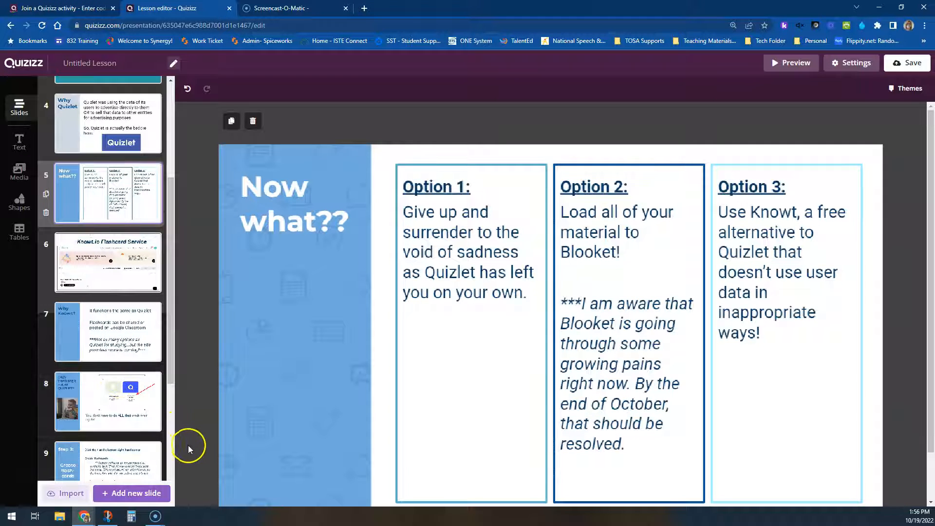
pyautogui.click(131, 493)
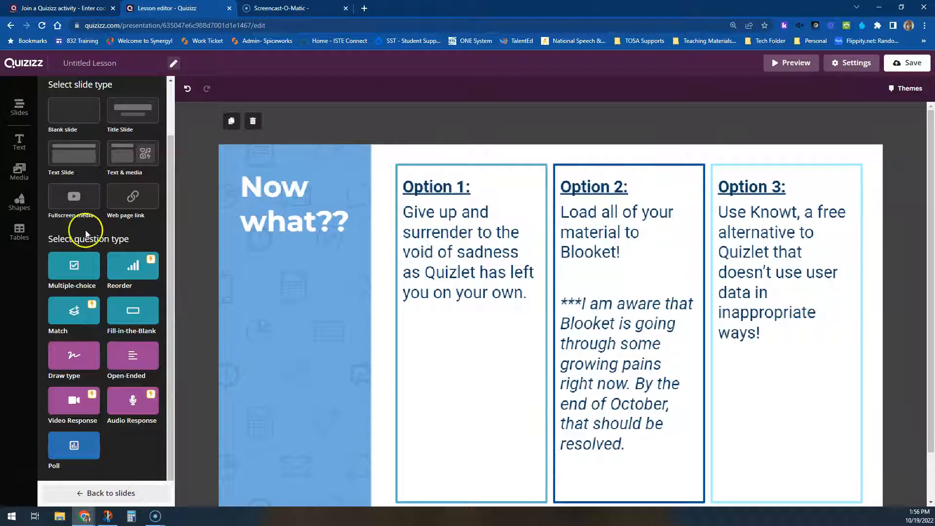
pyautogui.click(127, 322)
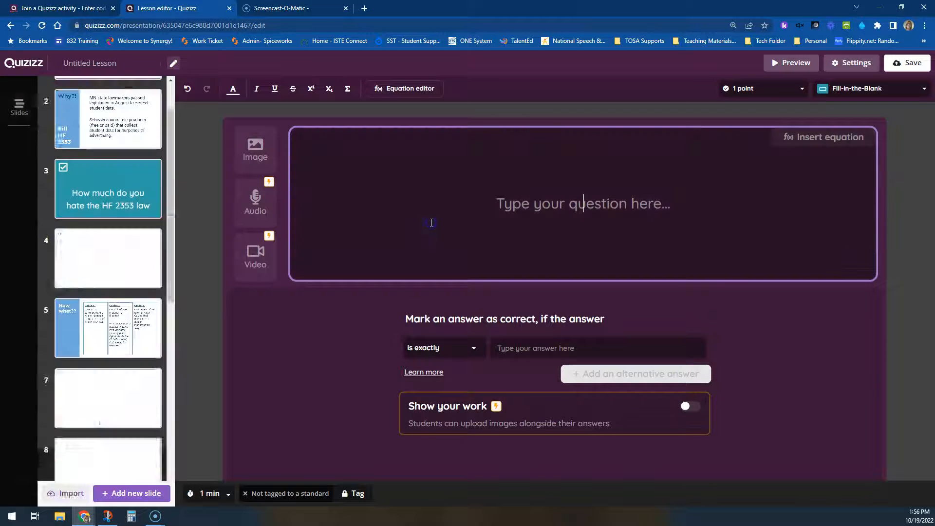
# Step: Write the question text "What is the name of a flashcard alternative to Quizlet?"
pyautogui.write('What is the nam')
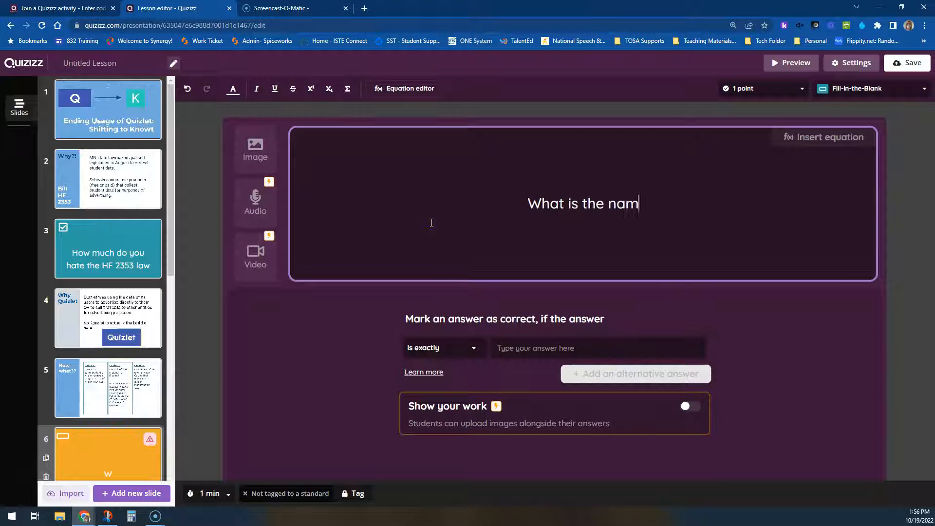
pyautogui.write('e of a fl')
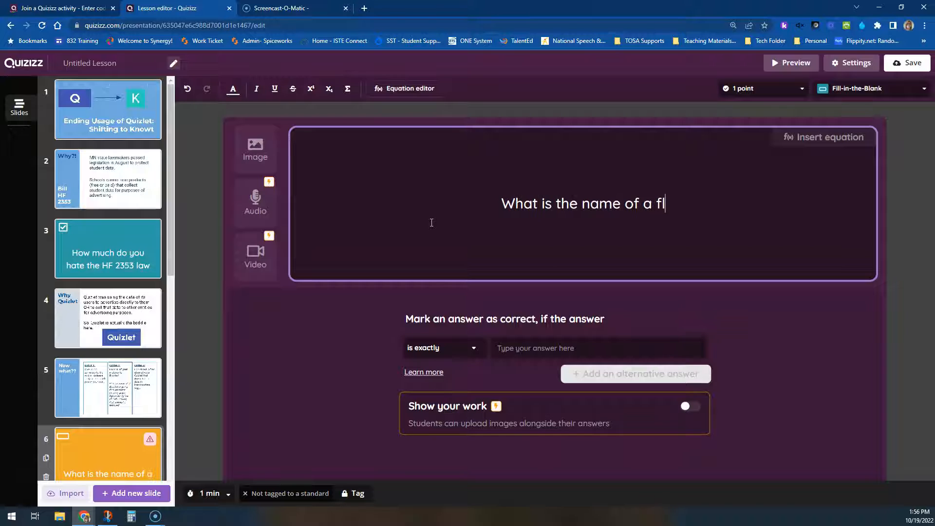
pyautogui.write('ashcard al')
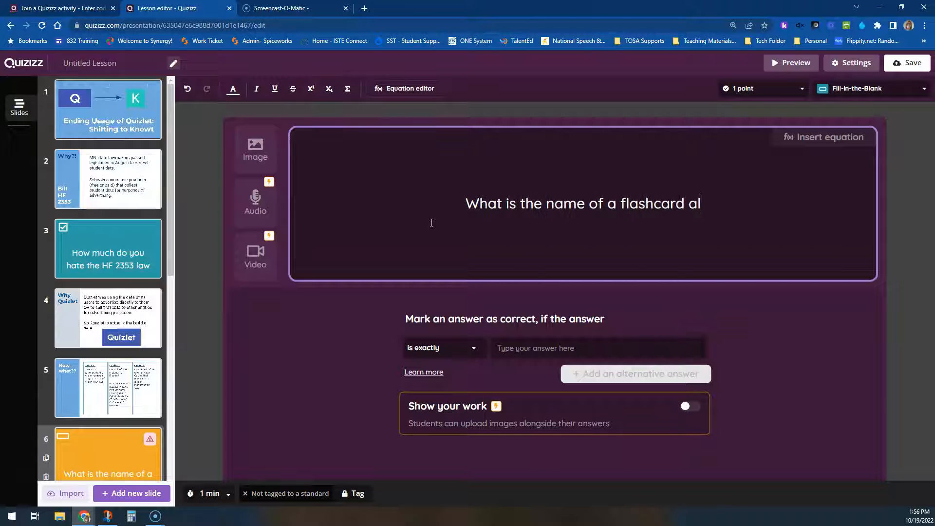
pyautogui.write('ternative to Quizlet?')
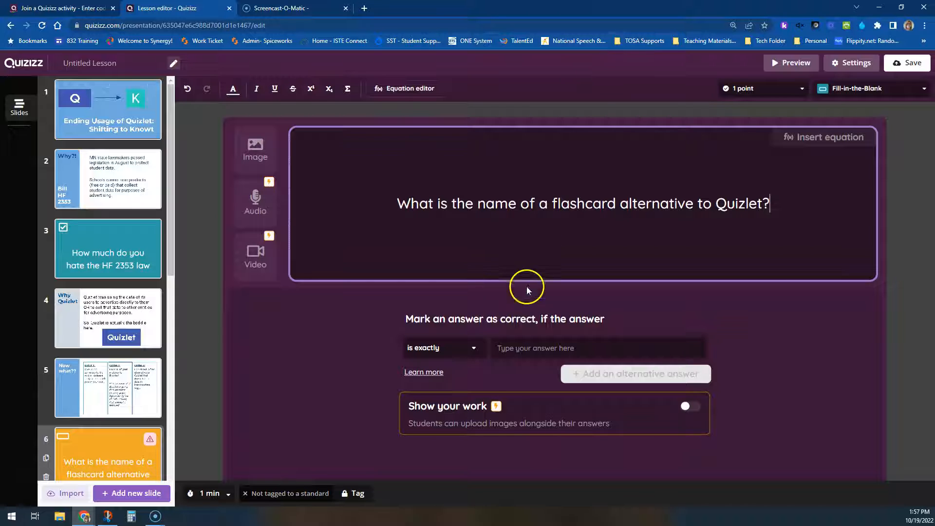
# Step: Enter "Knowt" as the correct answer and accept any response that contains it
pyautogui.click(559, 349)
pyautogui.write('Kno')
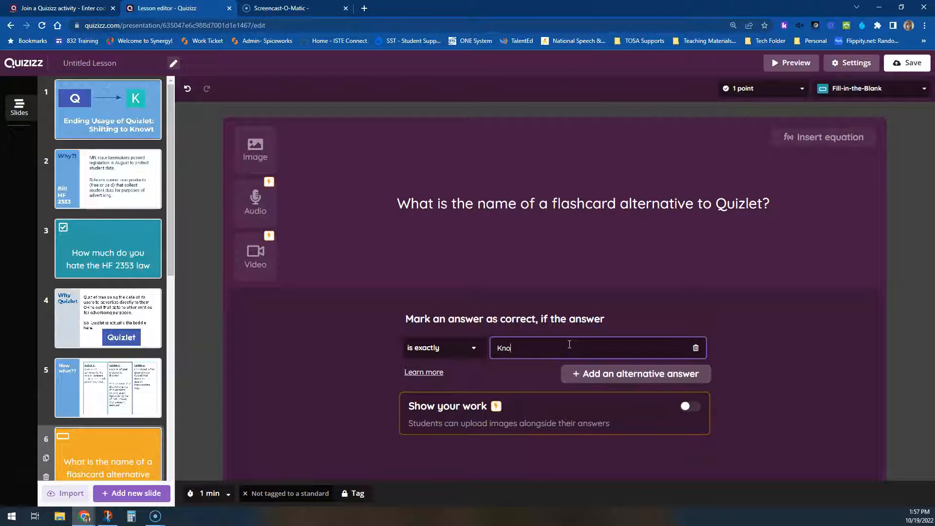
pyautogui.hotkey('ctrl', '+')
pyautogui.hotkey('ctrl', '+')
pyautogui.hotkey('ctrl', '+')
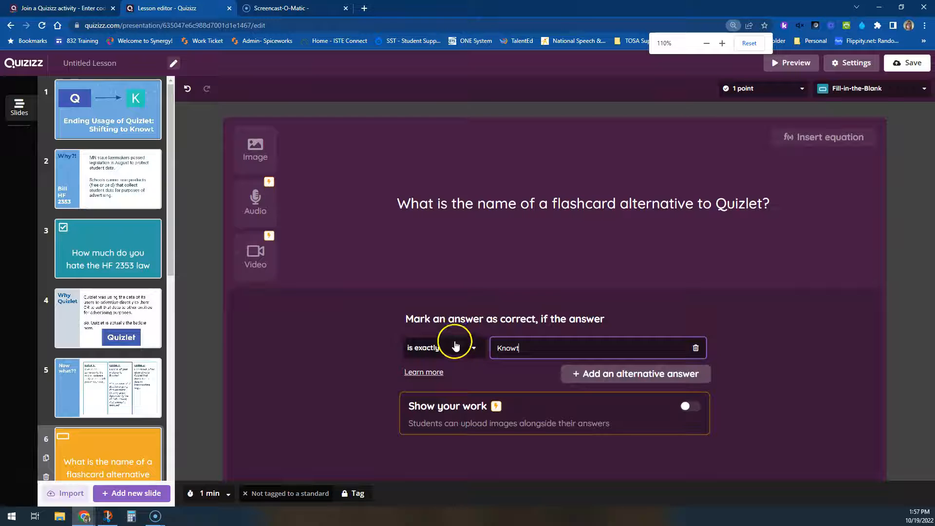
pyautogui.click(424, 351)
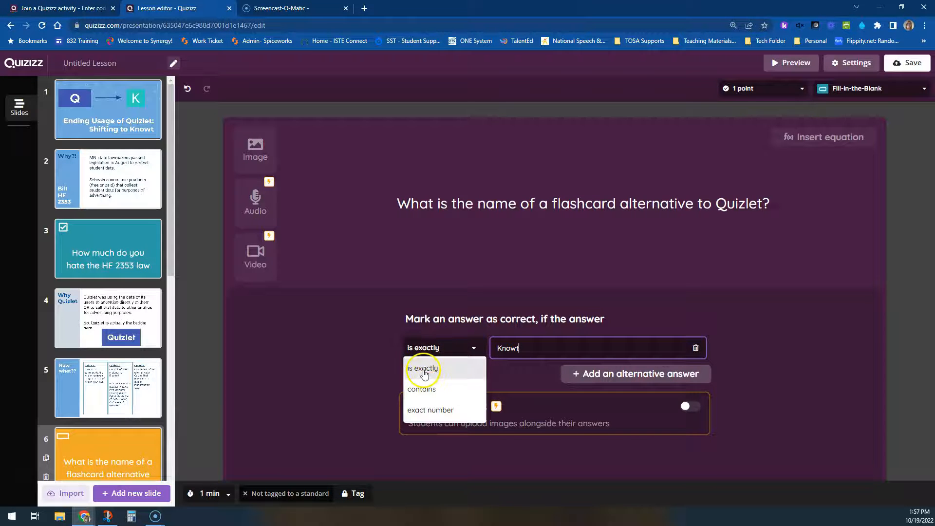
pyautogui.click(434, 394)
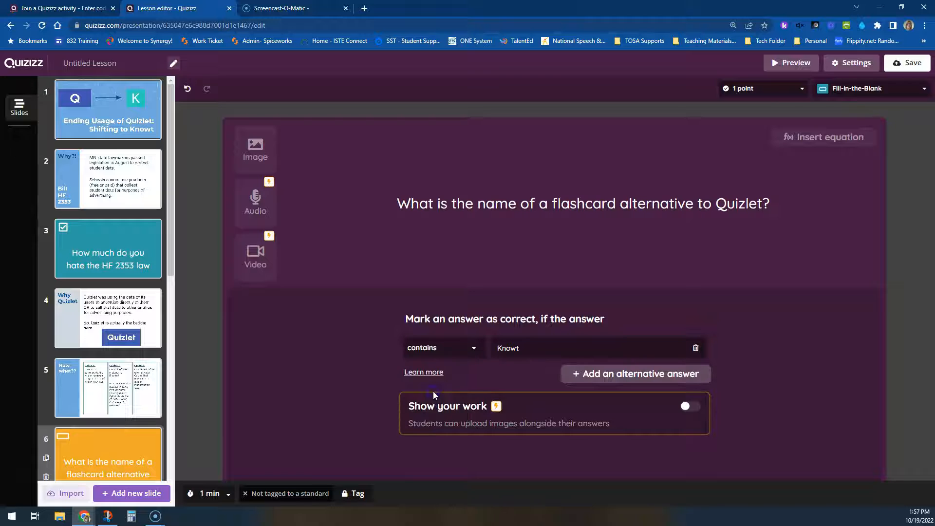
pyautogui.click(414, 347)
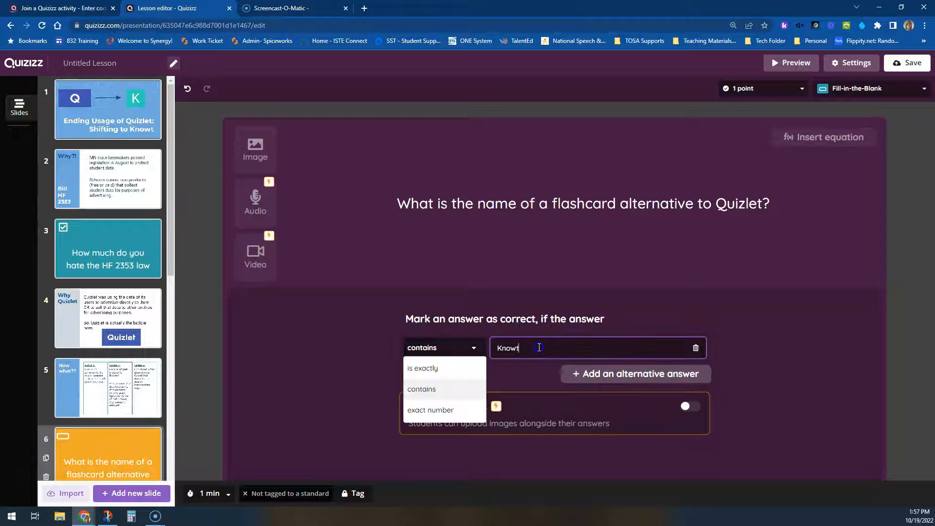
# Step: Add the alternative answer "Note" and set its matching rule to contains
pyautogui.click(606, 377)
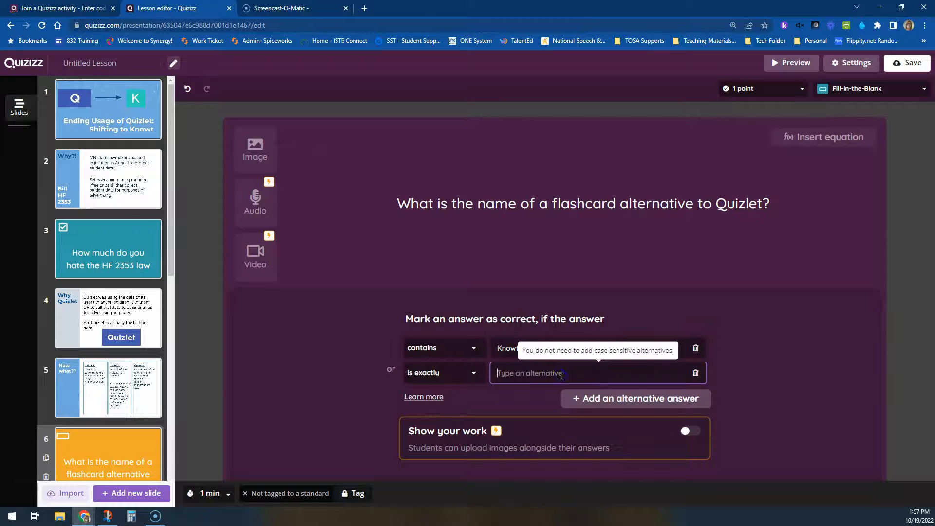
pyautogui.write('Note')
pyautogui.click(262, 372)
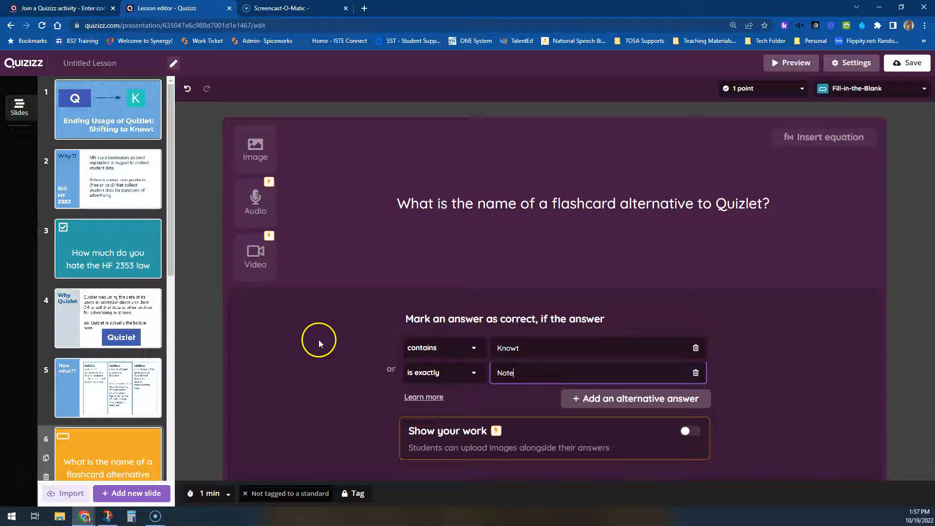
pyautogui.click(474, 373)
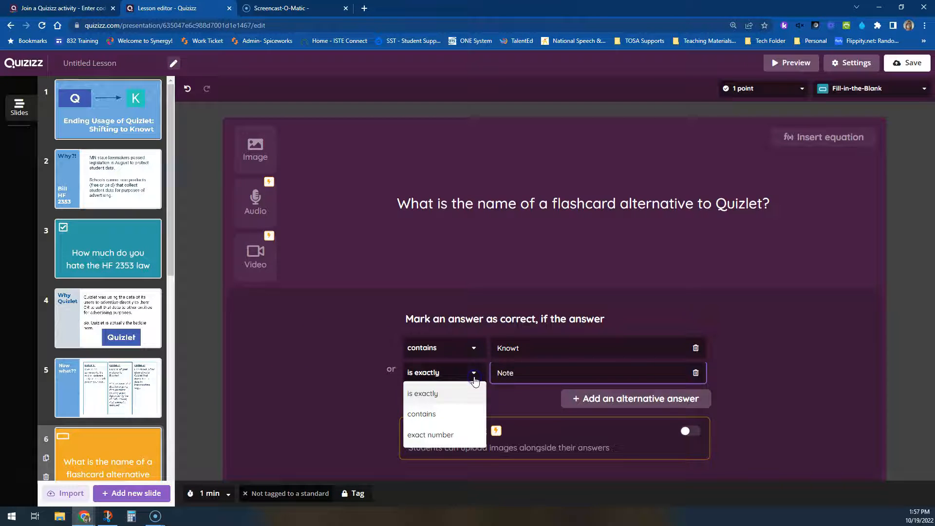
pyautogui.click(437, 415)
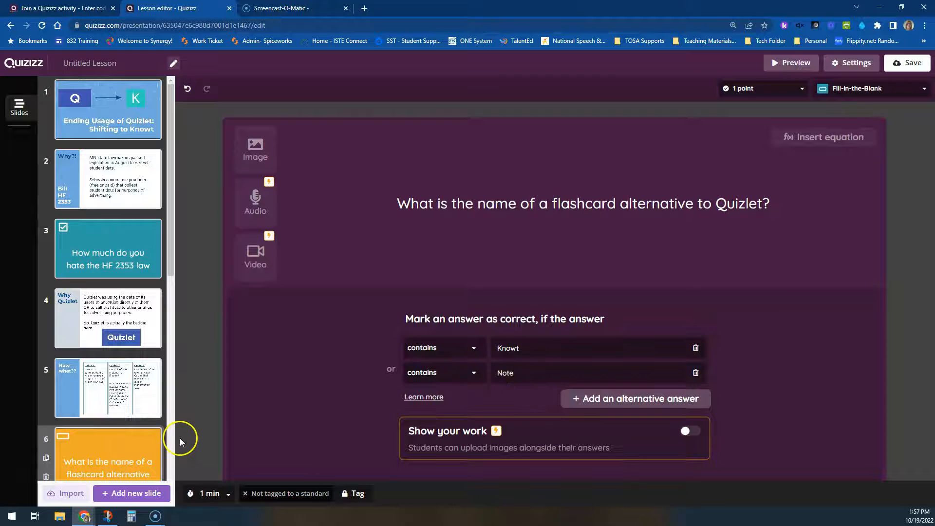
pyautogui.click(132, 241)
pyautogui.click(111, 309)
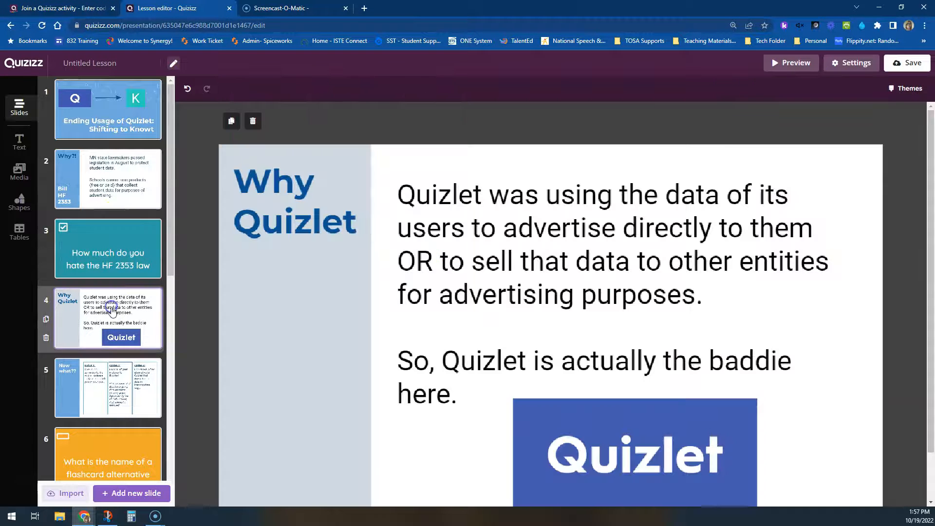
pyautogui.click(109, 390)
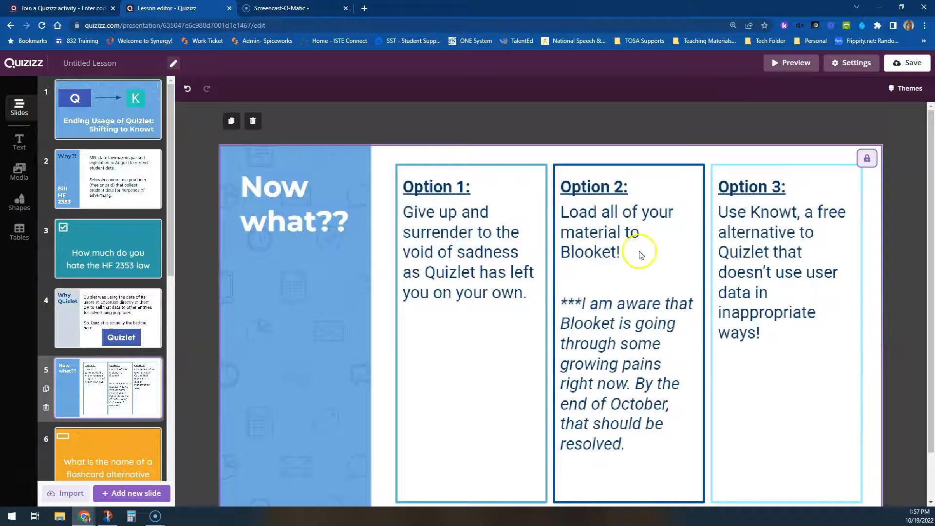
# Step: Insert a Draw question after the fill-in-the-blank question about the flashcard alternative
pyautogui.click(126, 435)
pyautogui.scroll(-2, 118, 271)
pyautogui.scroll(-6, 118, 271)
pyautogui.scroll(3, 118, 271)
pyautogui.click(115, 240)
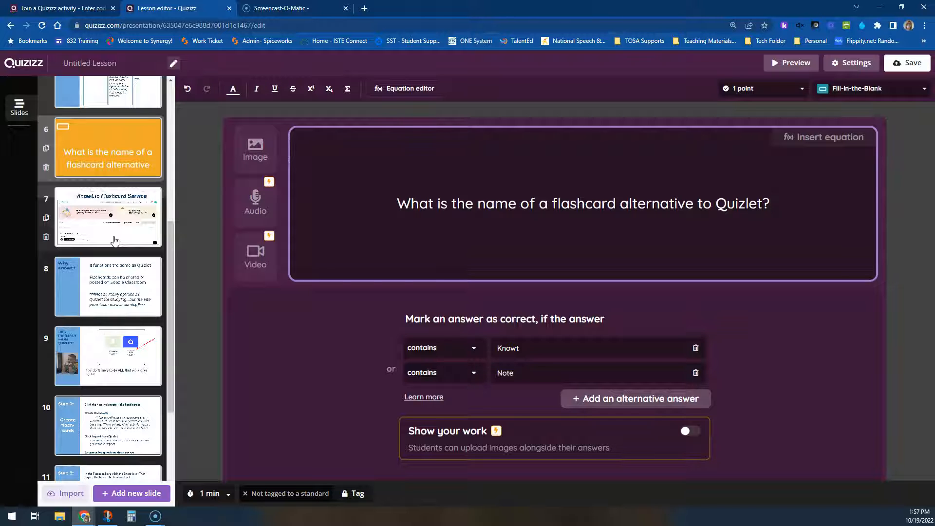
pyautogui.click(122, 495)
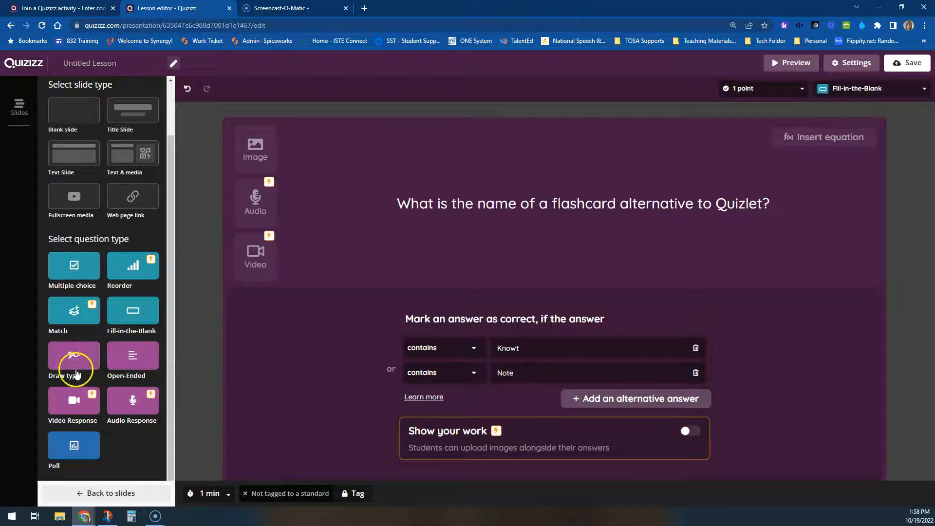
pyautogui.click(88, 358)
# Step: Write the prompt "Draw your face when realizing you can't use Quizlet in class today." and give participants a blank drawing background
pyautogui.click(543, 132)
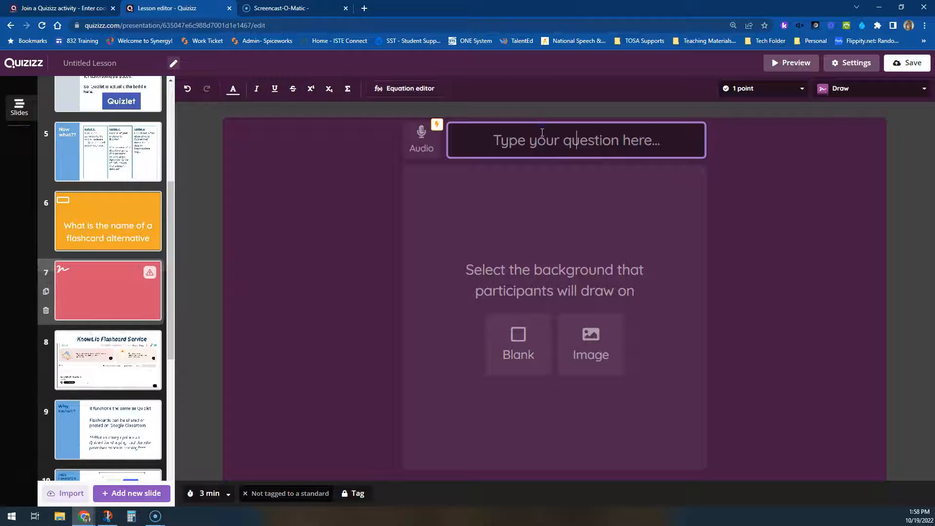
pyautogui.write('How d')
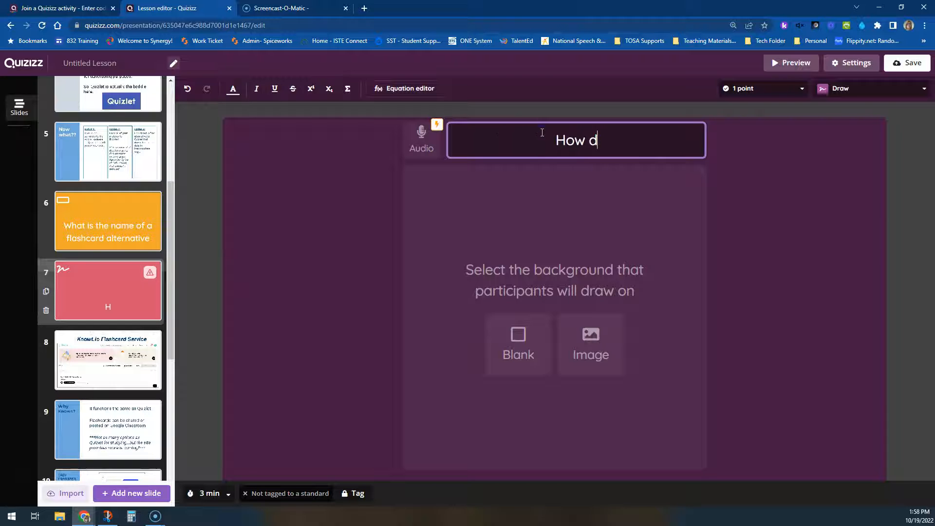
pyautogui.press('BackSpace')
pyautogui.press('BackSpace')
pyautogui.write('Draw your face when realizing Q')
pyautogui.press('BackSpace')
pyautogui.write("you can't use Quizlet in class today.")
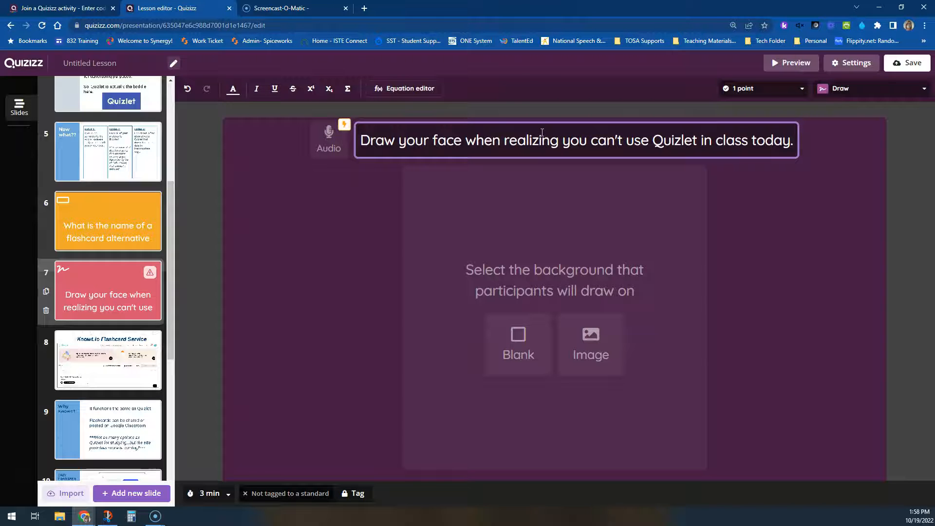
pyautogui.click(522, 343)
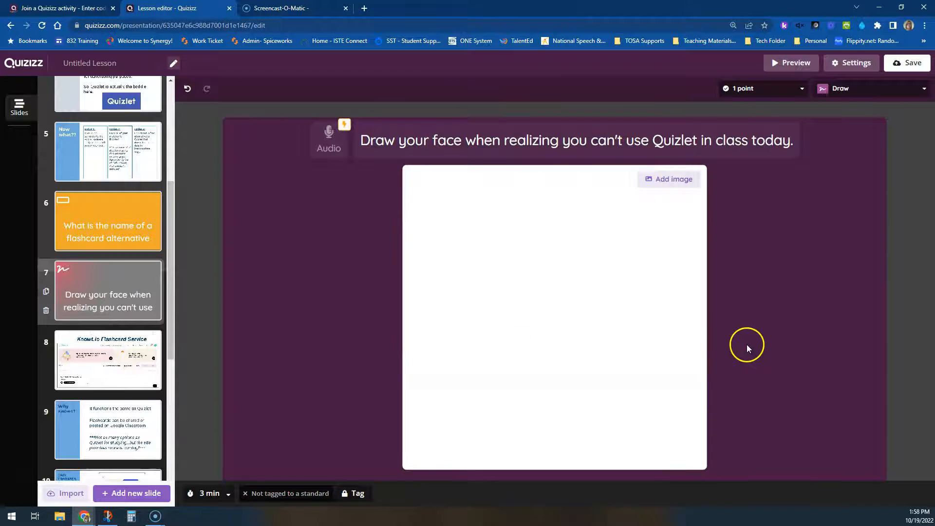
# Step: Try a sad face in red pen, blue pen strokes and blue highlighter scribbles on the drawing background, and clear the canvas
pyautogui.click(559, 338)
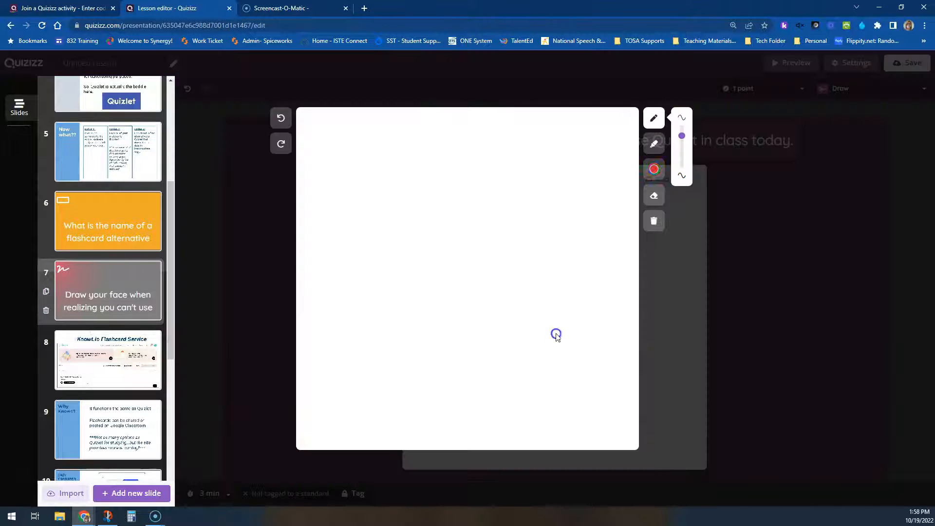
pyautogui.moveTo(403, 176); pyautogui.dragTo(404, 248)
pyautogui.moveTo(485, 183); pyautogui.dragTo(486, 241)
pyautogui.moveTo(359, 321)
pyautogui.mouseDown()
pyautogui.moveTo(509, 315)
pyautogui.moveTo(523, 358)
pyautogui.mouseUp()
pyautogui.click(654, 169)
pyautogui.click(766, 197)
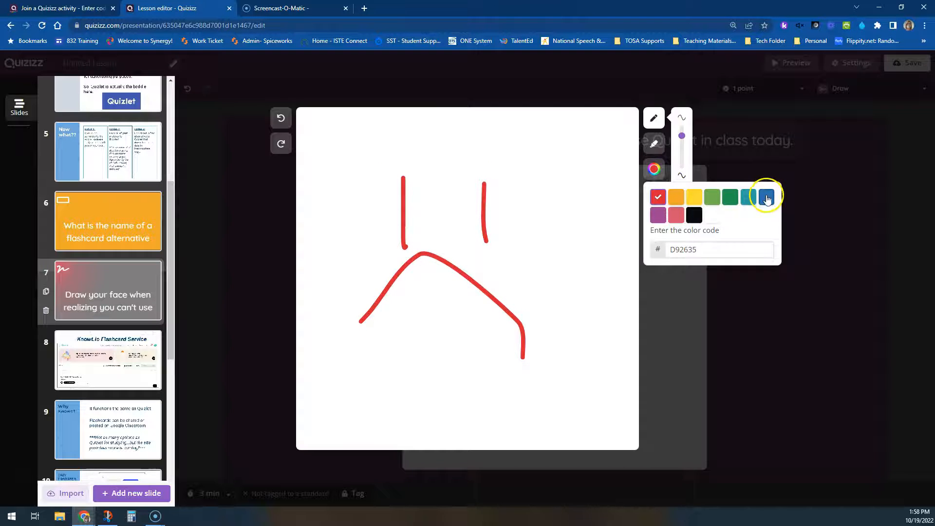
pyautogui.moveTo(476, 258)
pyautogui.mouseDown()
pyautogui.moveTo(463, 355)
pyautogui.moveTo(371, 224)
pyautogui.moveTo(386, 349)
pyautogui.mouseUp()
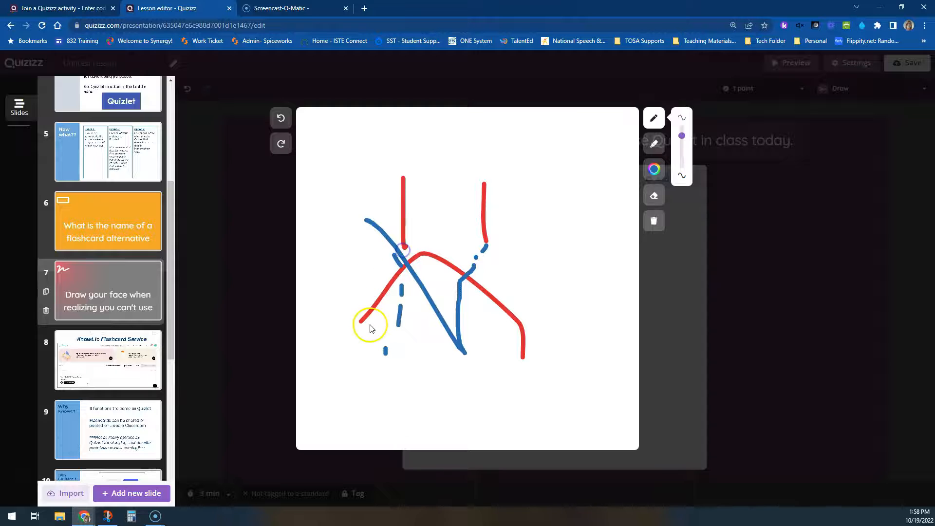
pyautogui.click(654, 144)
pyautogui.moveTo(387, 239)
pyautogui.mouseDown()
pyautogui.moveTo(388, 254)
pyautogui.moveTo(288, 241)
pyautogui.moveTo(501, 277)
pyautogui.moveTo(541, 326)
pyautogui.moveTo(559, 252)
pyautogui.moveTo(459, 312)
pyautogui.mouseUp()
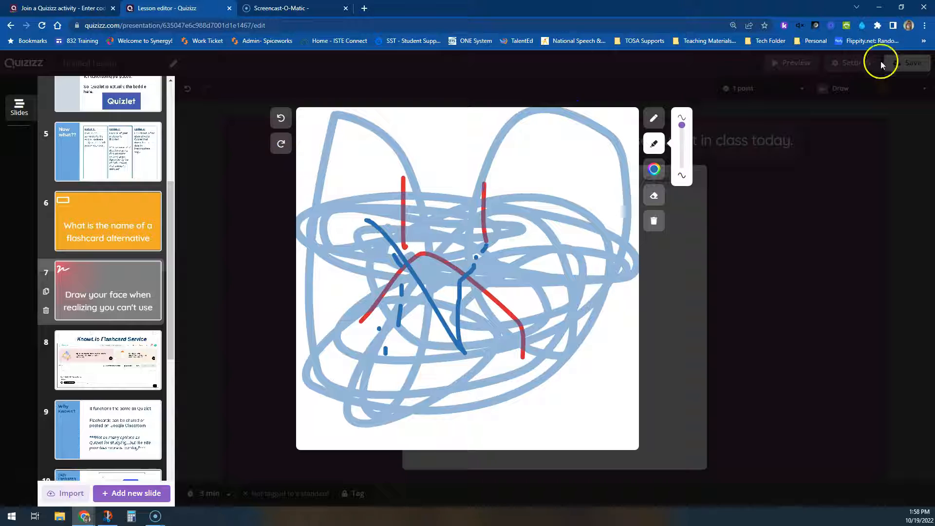
pyautogui.click(654, 223)
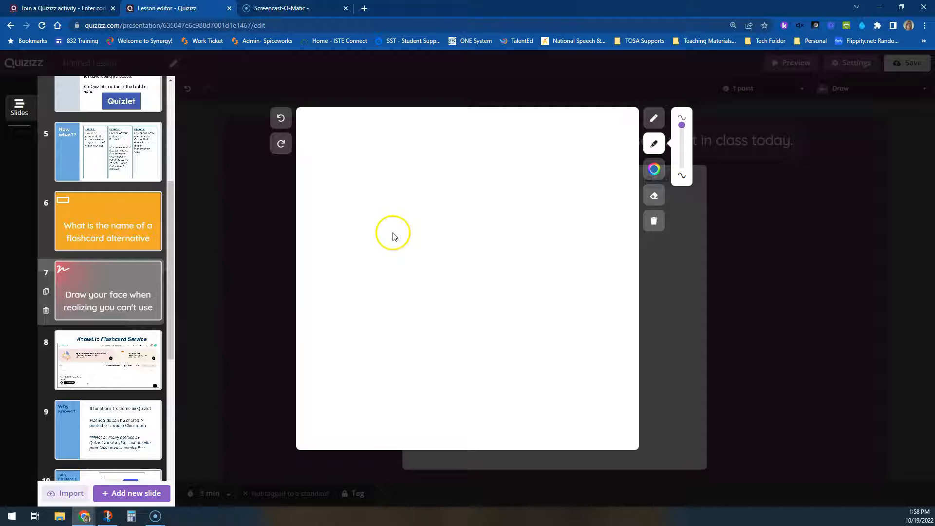
# Step: Try a square root sign and an integral-like symbol in blue highlighter, clear the canvas and close the drawing view
pyautogui.moveTo(356, 245)
pyautogui.mouseDown()
pyautogui.moveTo(371, 278)
pyautogui.moveTo(401, 188)
pyautogui.moveTo(603, 185)
pyautogui.mouseUp()
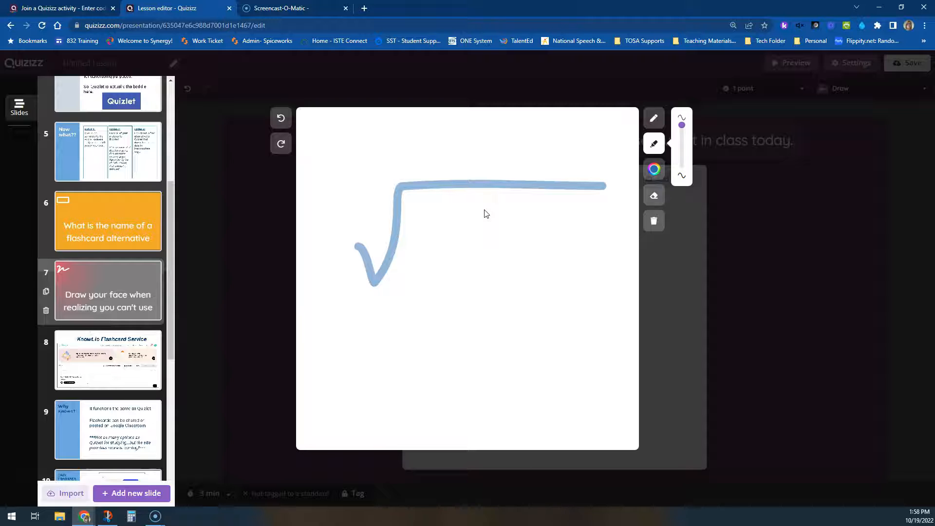
pyautogui.click(662, 226)
pyautogui.moveTo(365, 314)
pyautogui.mouseDown()
pyautogui.moveTo(349, 404)
pyautogui.moveTo(315, 401)
pyautogui.mouseUp()
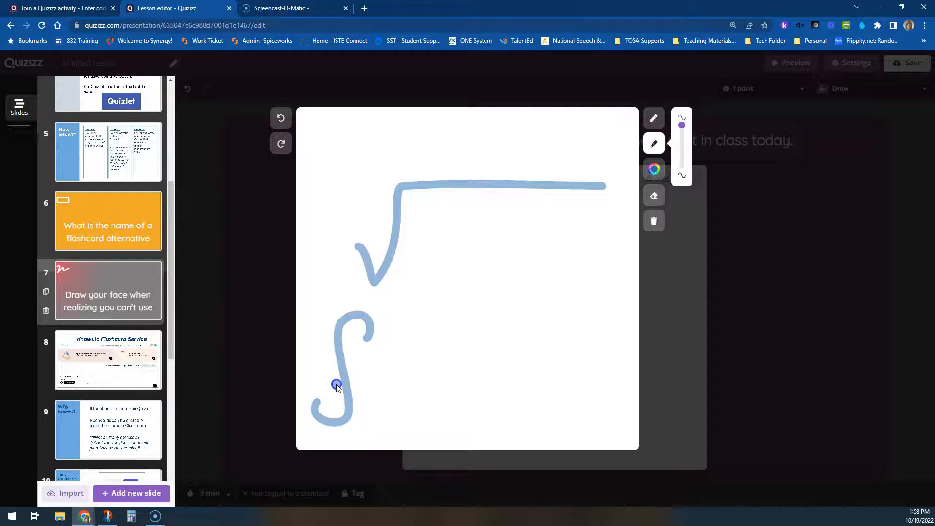
pyautogui.moveTo(383, 383); pyautogui.dragTo(433, 371)
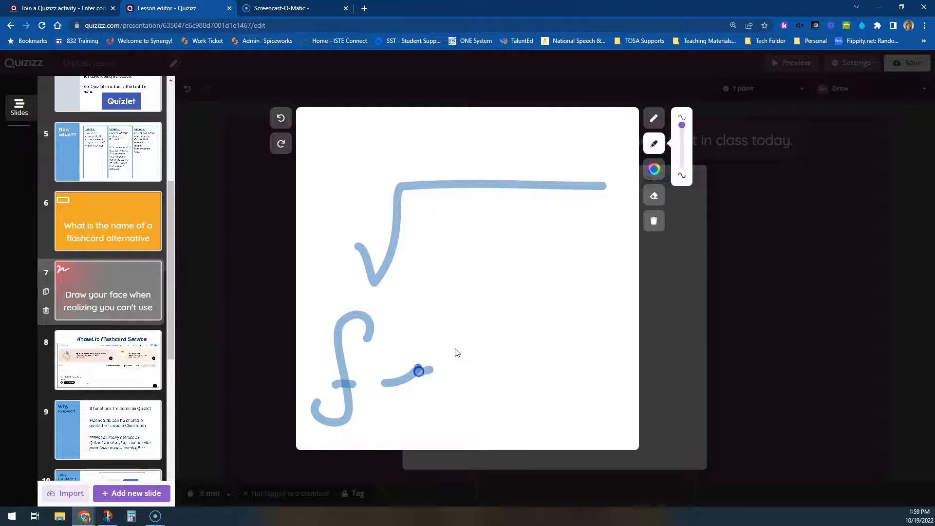
pyautogui.click(655, 221)
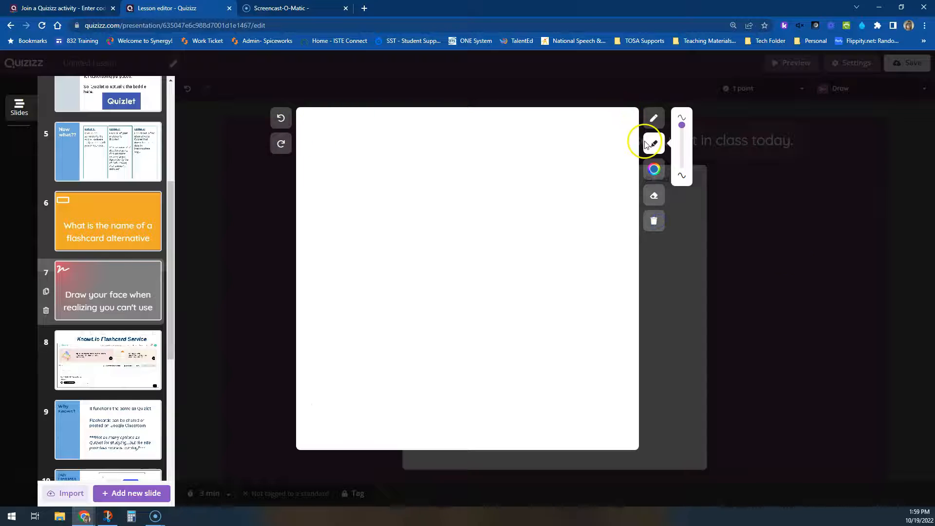
pyautogui.click(797, 259)
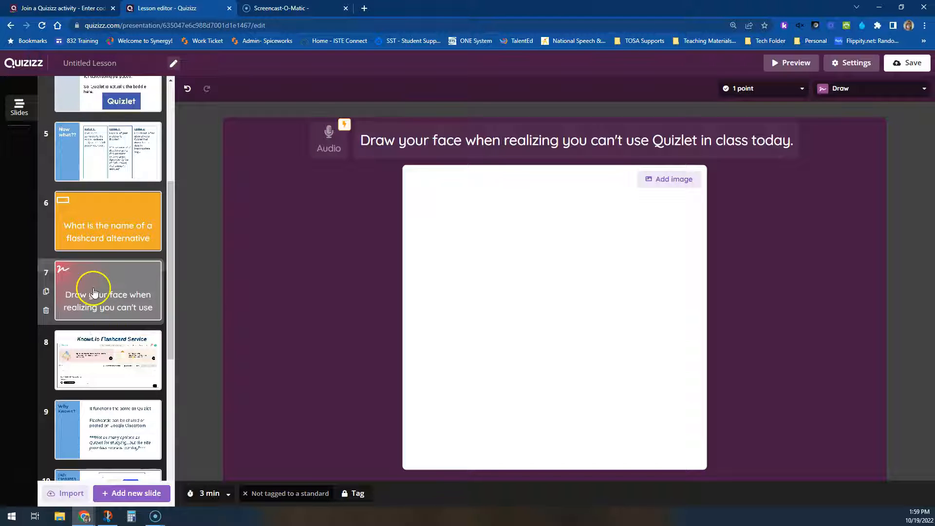
# Step: Look through the remaining lesson slides, from the Knowt.io Flashcard Service slide to the "Create an account" slide
pyautogui.click(102, 367)
pyautogui.scroll(-3, 100, 370)
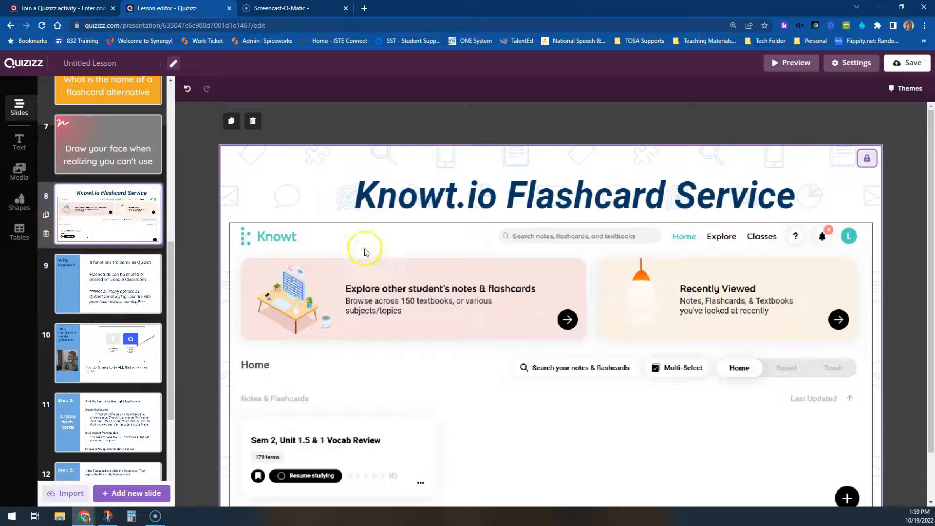
pyautogui.scroll(-1, 557, 290)
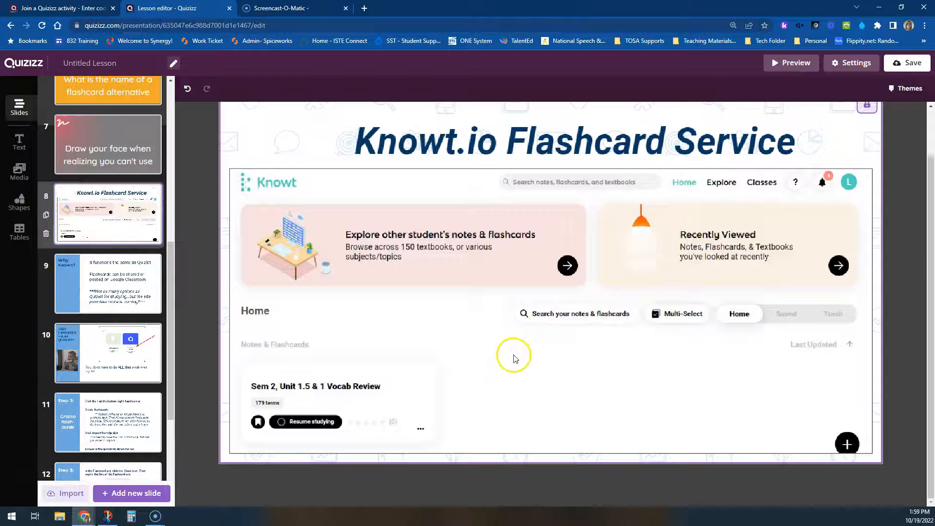
pyautogui.click(130, 369)
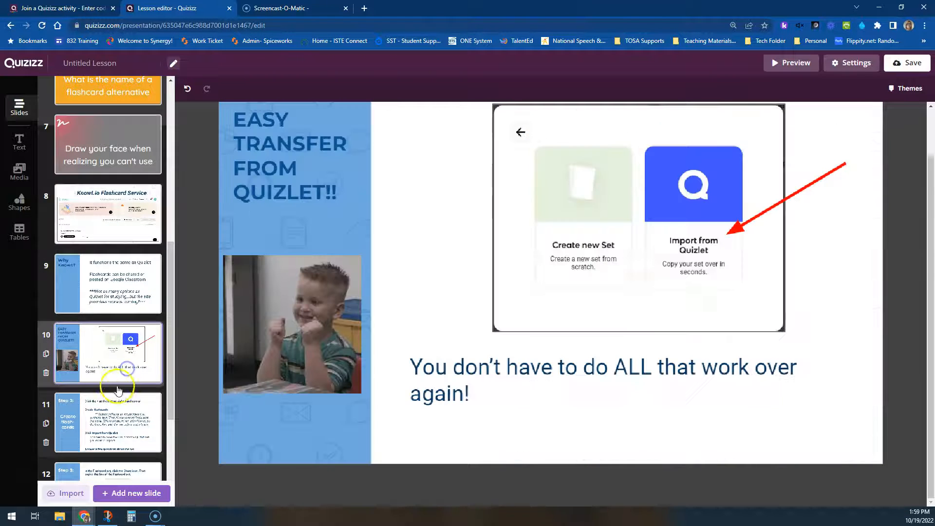
pyautogui.click(116, 432)
pyautogui.scroll(-3, 107, 390)
pyautogui.click(119, 371)
pyautogui.click(111, 435)
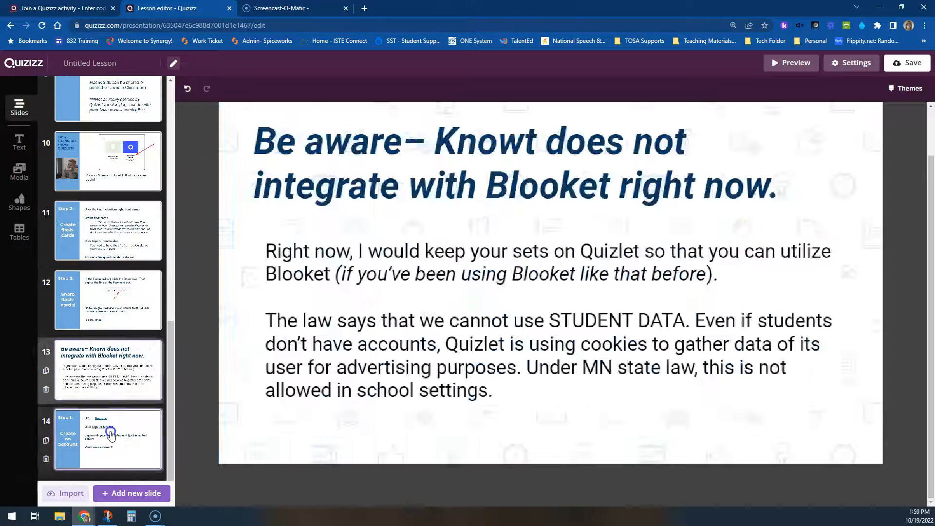
pyautogui.scroll(10, 109, 350)
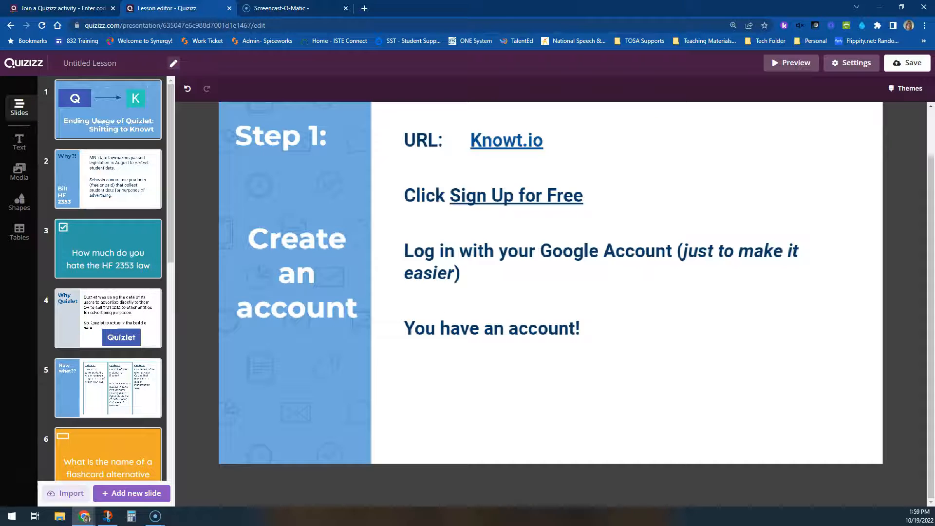
# Step: Name the lesson "Quizlet/Knowt Lesson"
pyautogui.click(85, 60)
pyautogui.write('Quizlet/Knowt Less')
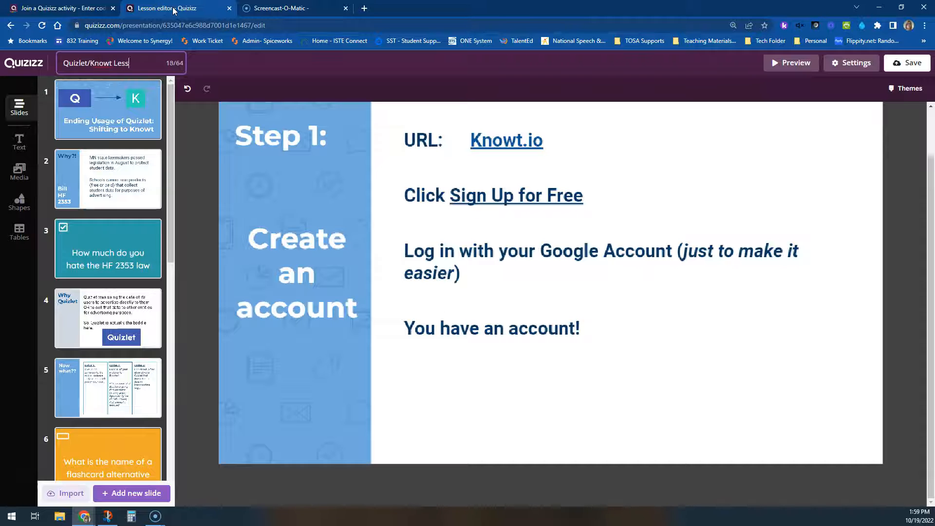
# Step: Preview the lesson in the participants view, going backwards from the last slide to the first, and close the preview
pyautogui.click(786, 65)
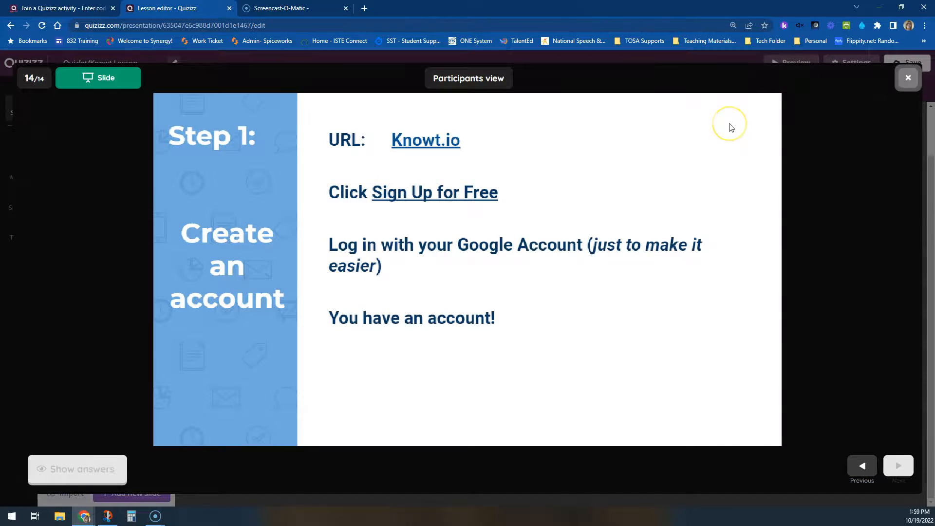
pyautogui.press('Left')
pyautogui.press('Left')
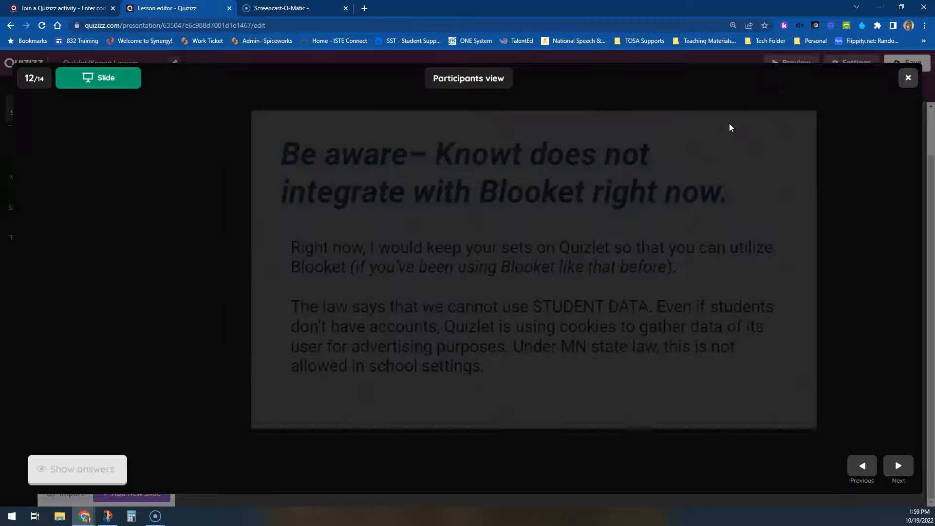
pyautogui.press('Left')
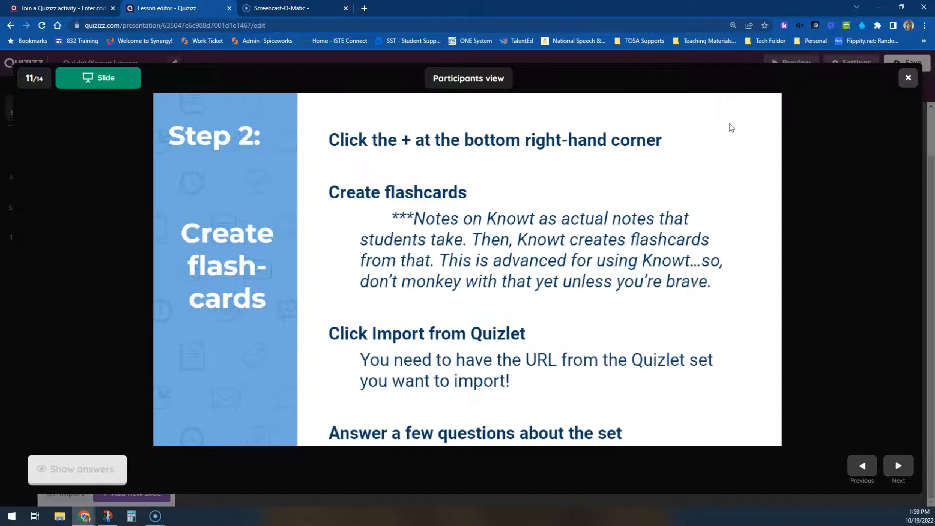
pyautogui.press('Left')
pyautogui.press('Left')
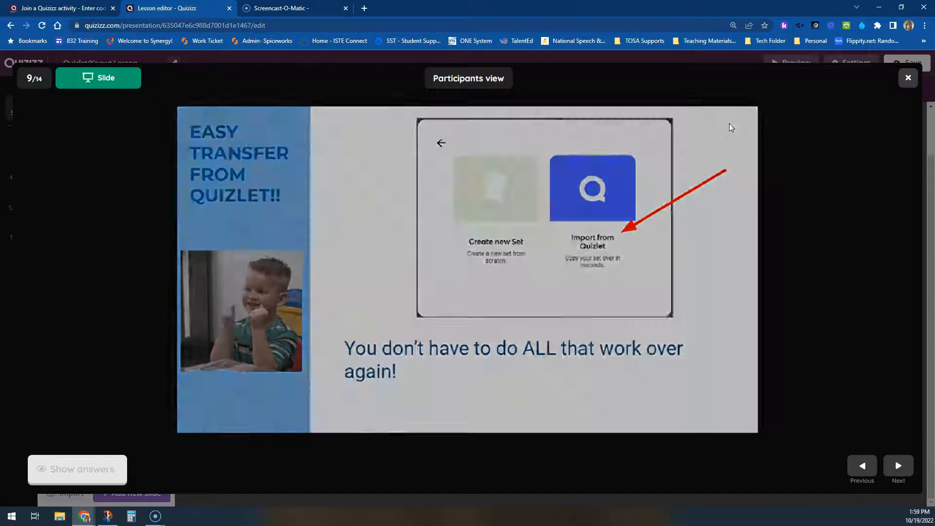
pyautogui.press('Left')
pyautogui.press('Left')
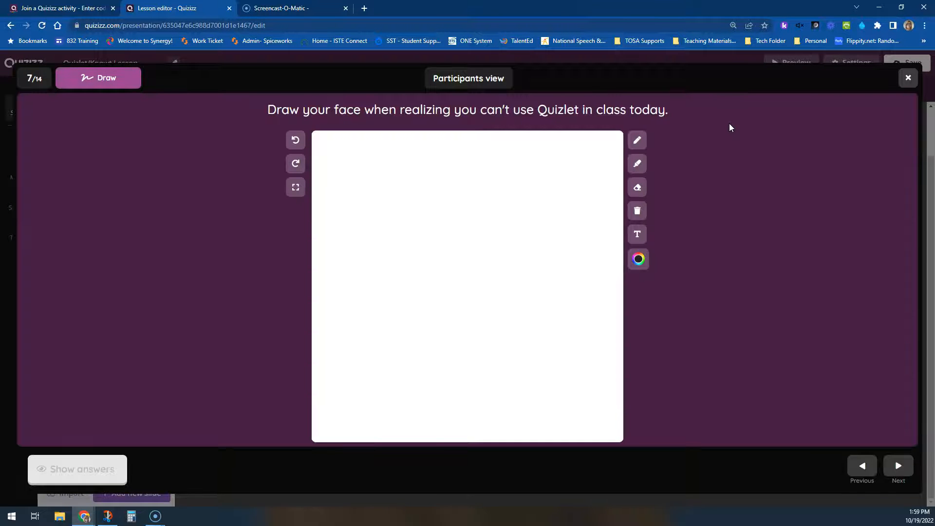
pyautogui.press('Left')
pyautogui.press('Left')
pyautogui.press('Left')
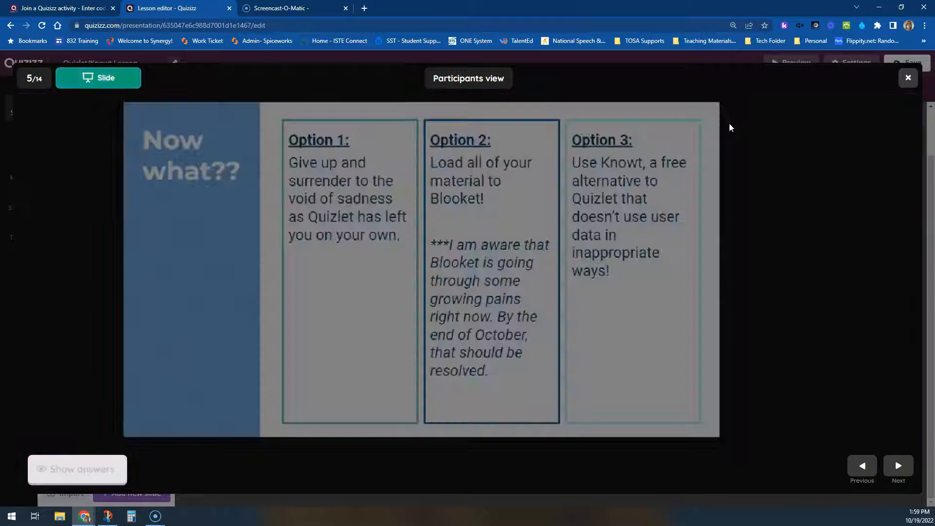
pyautogui.press('Left')
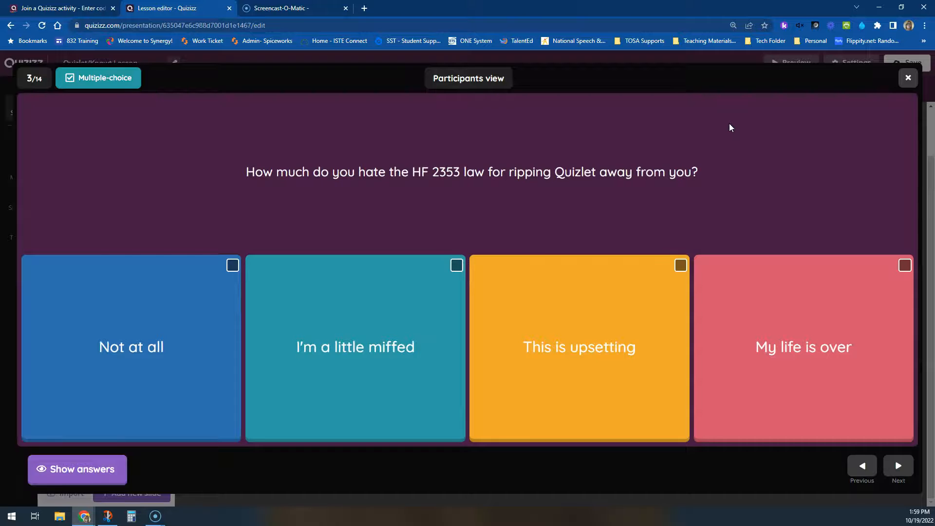
pyautogui.press('Left')
pyautogui.press('Left')
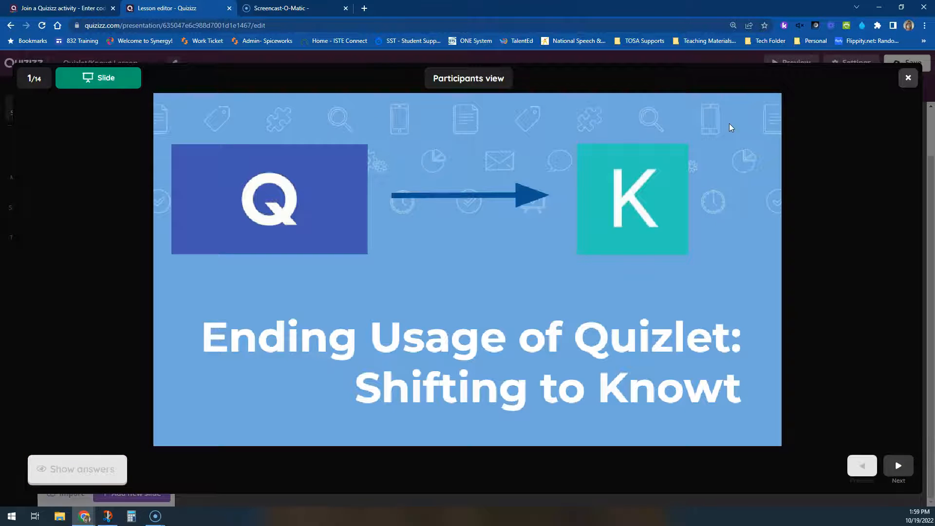
pyautogui.click(908, 77)
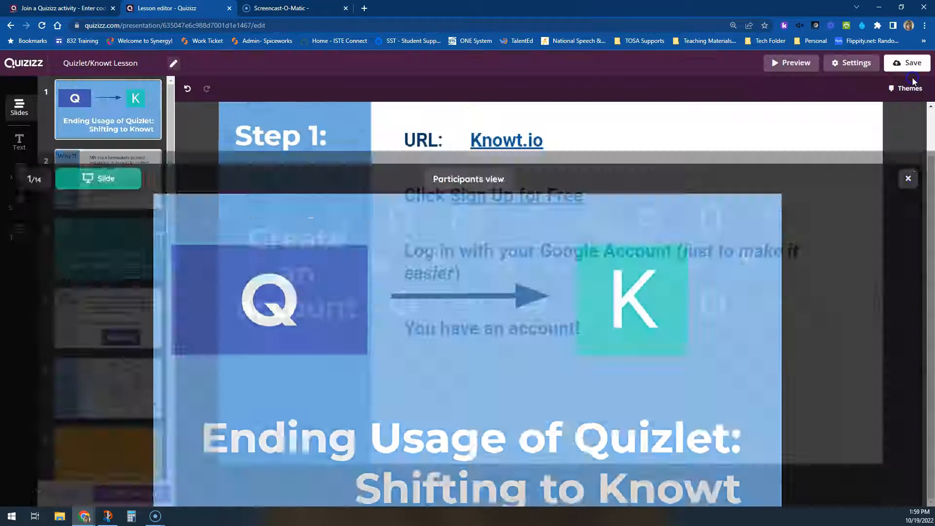
# Step: Save the lesson, accepting the English subject, 9th grade, English language and public visibility
pyautogui.click(903, 70)
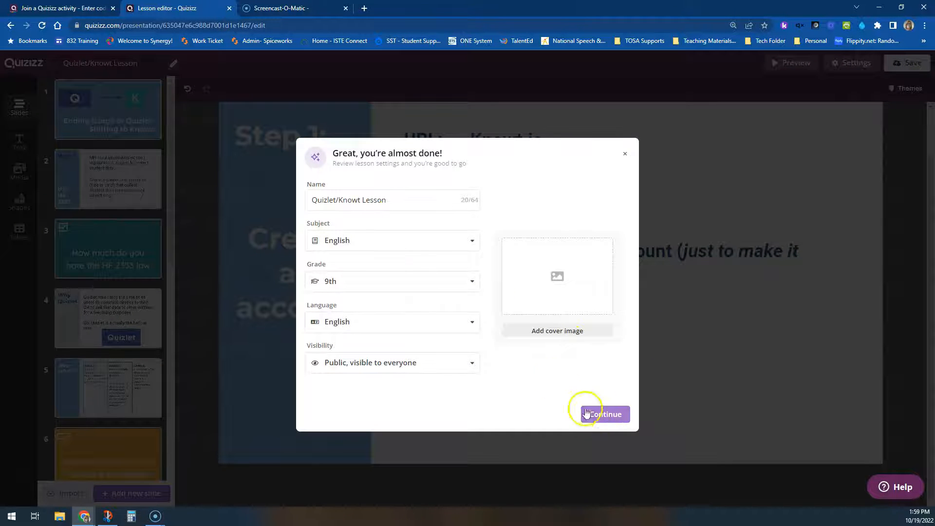
pyautogui.click(599, 418)
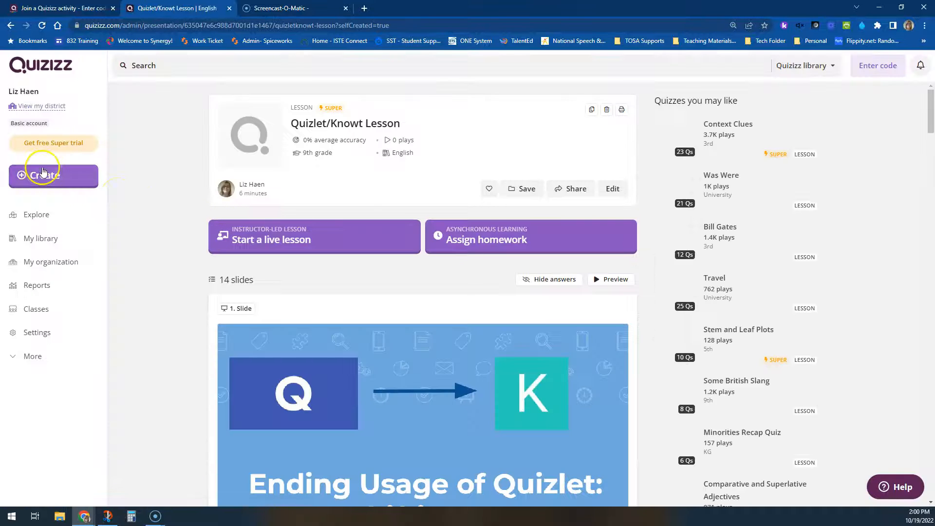
# Step: Create a new quiz and search the Quizizz library for "English" questions
pyautogui.click(42, 175)
pyautogui.click(539, 286)
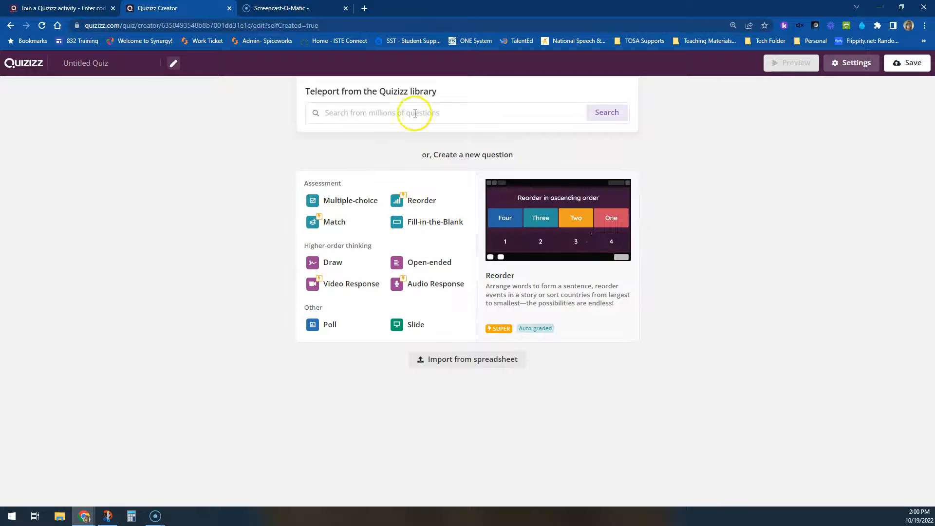
pyautogui.click(414, 114)
pyautogui.write('English')
pyautogui.press('Return')
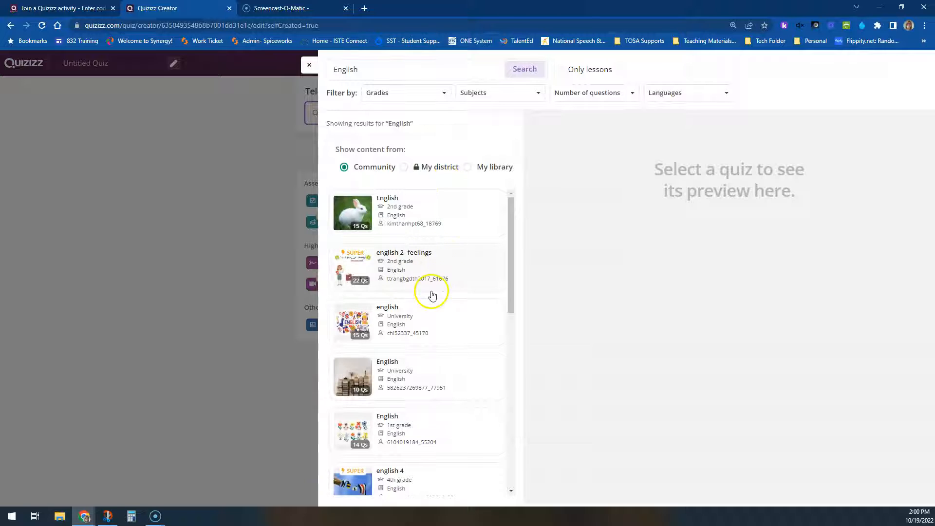
# Step: Add all 15 questions from the University-level "english" community quiz to the new quiz and close the library search
pyautogui.click(395, 308)
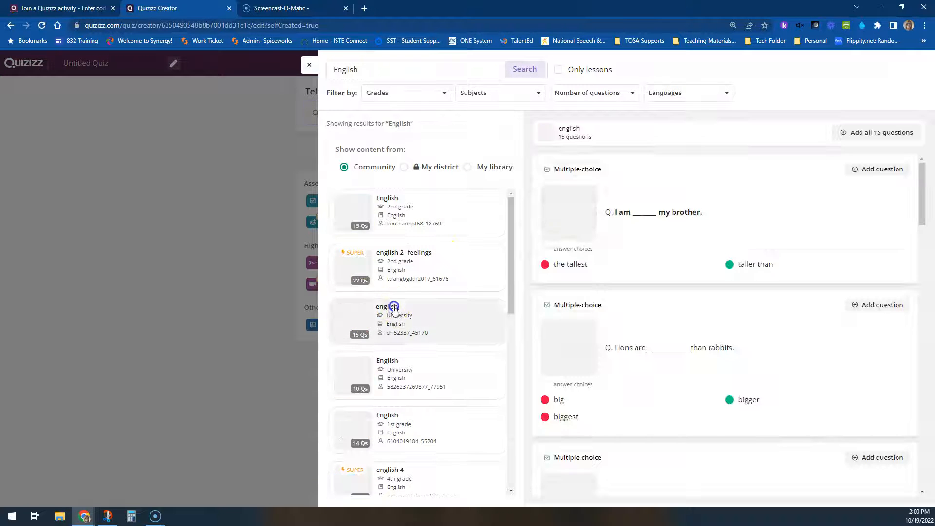
pyautogui.click(890, 138)
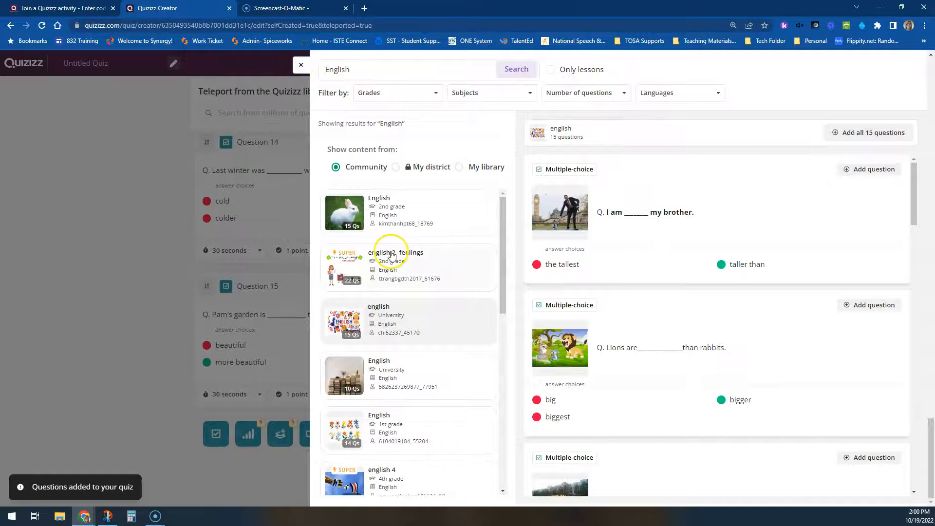
pyautogui.scroll(-10, 388, 255)
pyautogui.scroll(-5, 392, 261)
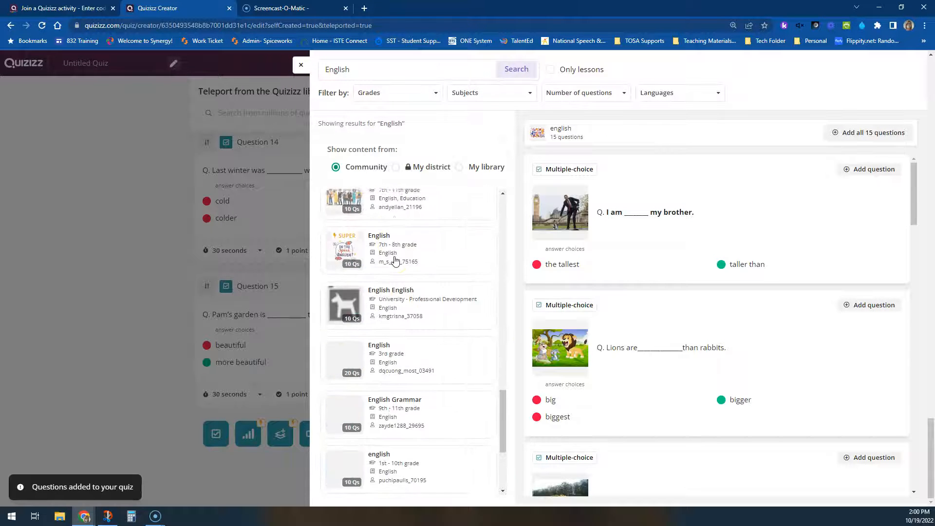
pyautogui.click(302, 67)
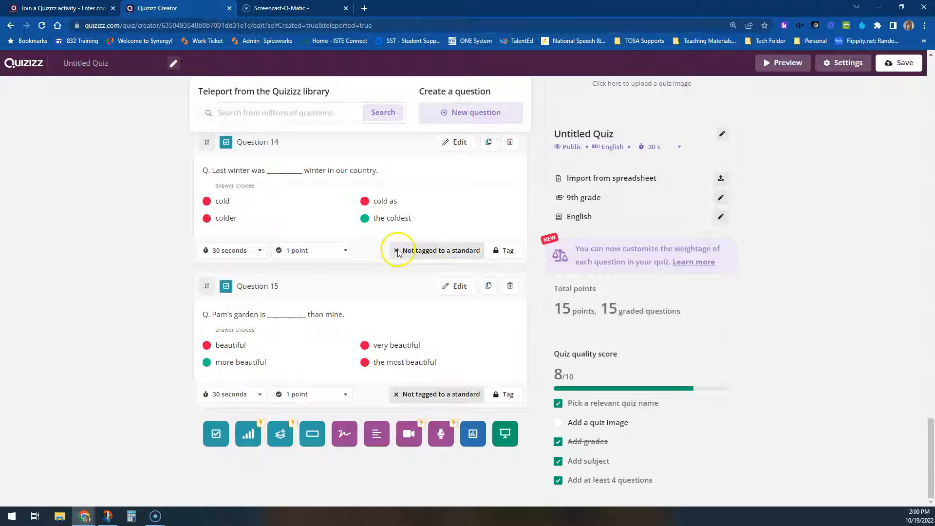
# Step: Try to tag question 14 to a standard and dismiss the upgrade offer
pyautogui.click(496, 251)
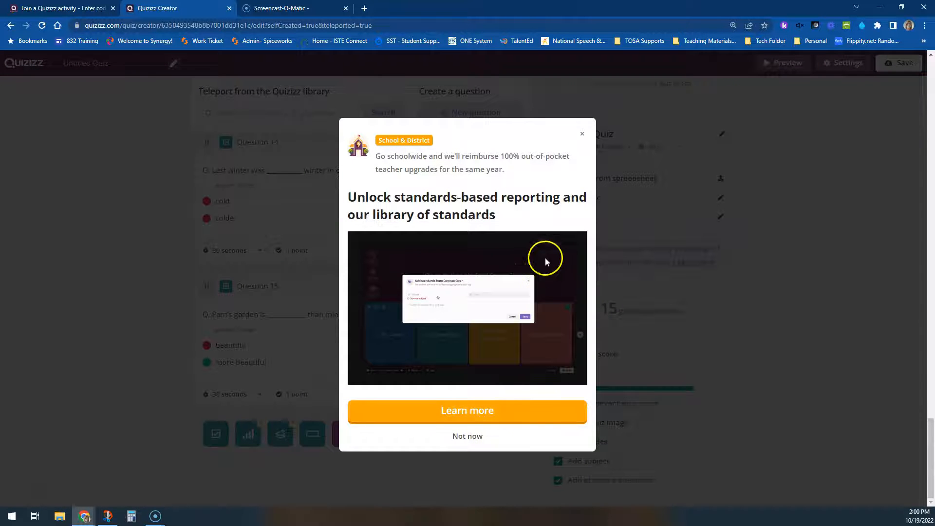
pyautogui.click(582, 134)
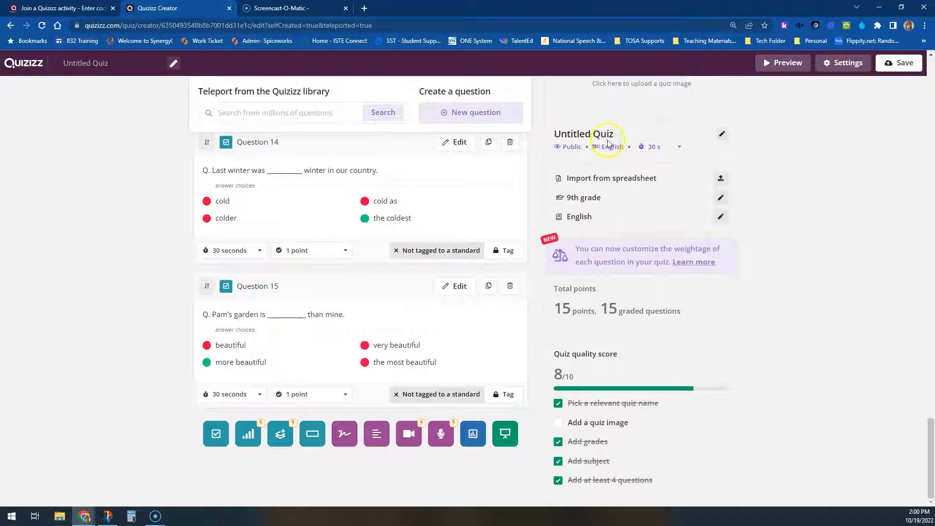
# Step: Name the quiz "English Stuff" and give it the yellow open-book cover image from an image search for "English"
pyautogui.click(721, 141)
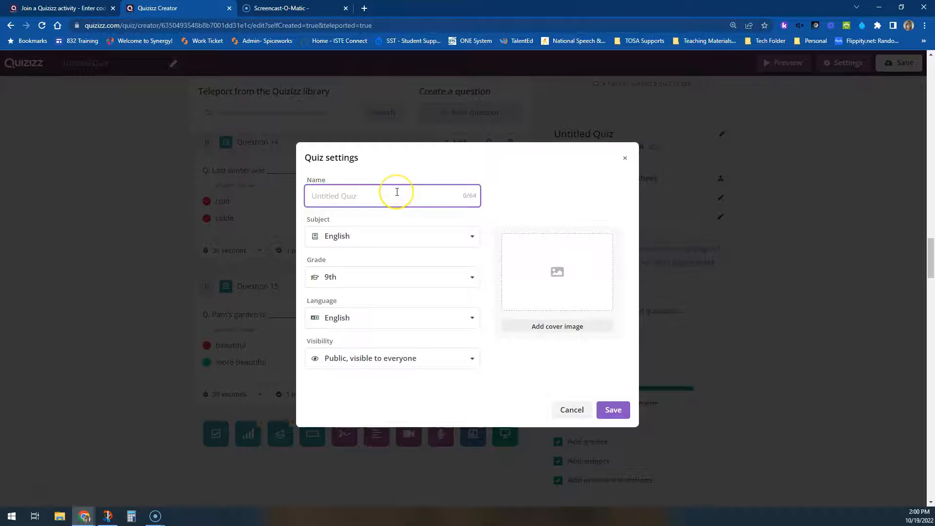
pyautogui.write('English Stuff')
pyautogui.click(511, 245)
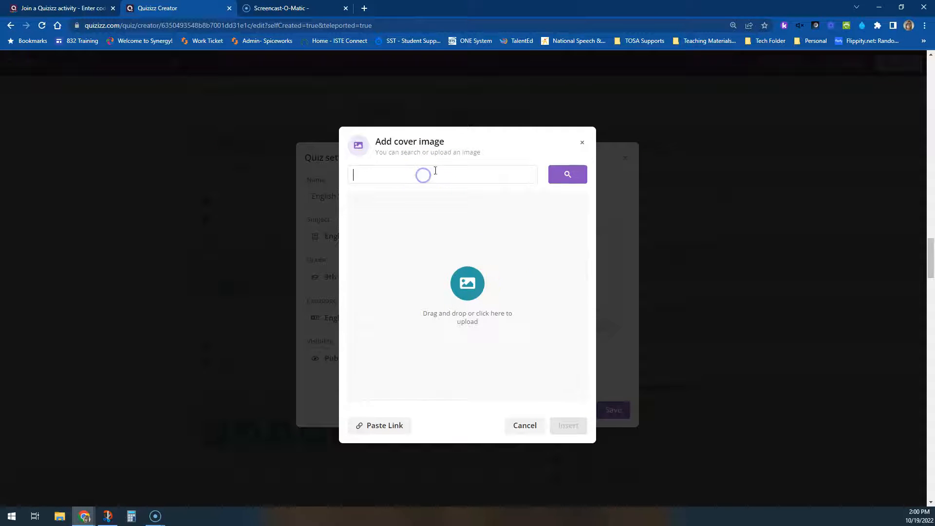
pyautogui.write('English')
pyautogui.press('Return')
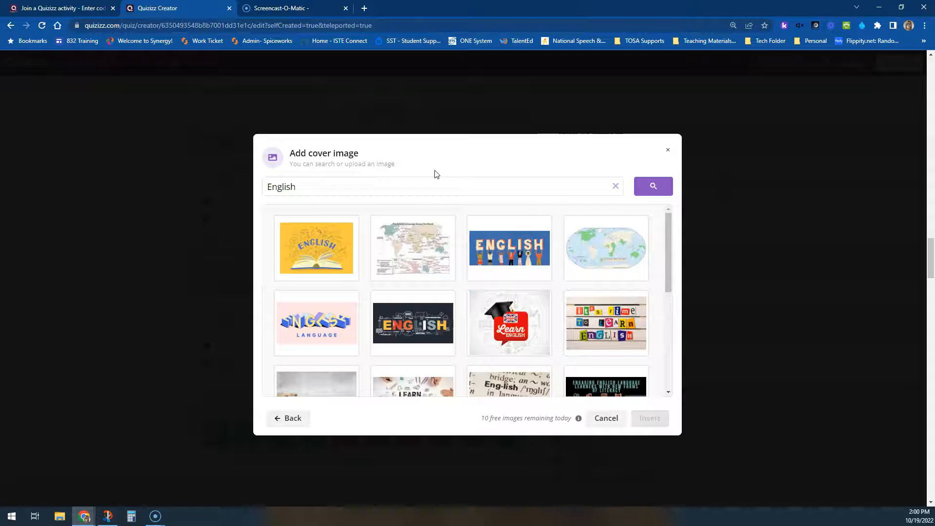
pyautogui.click(355, 271)
pyautogui.click(649, 418)
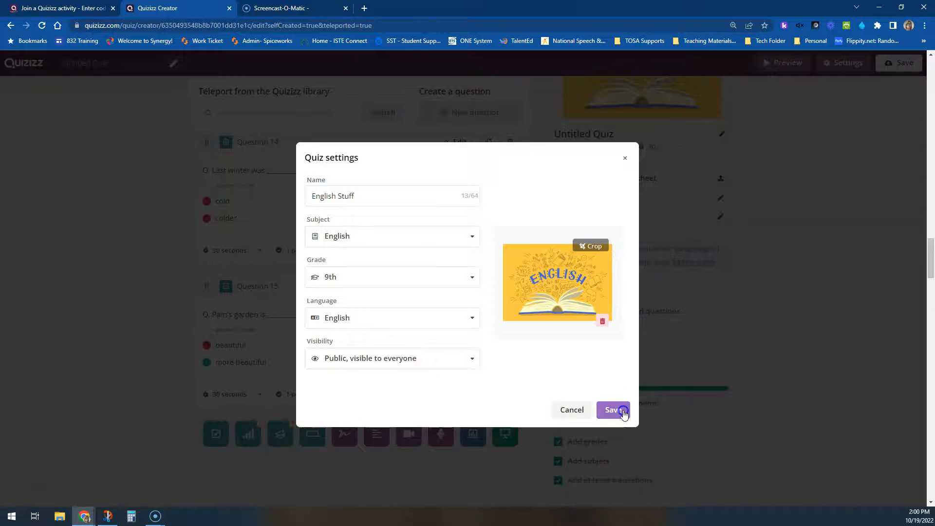
pyautogui.click(618, 410)
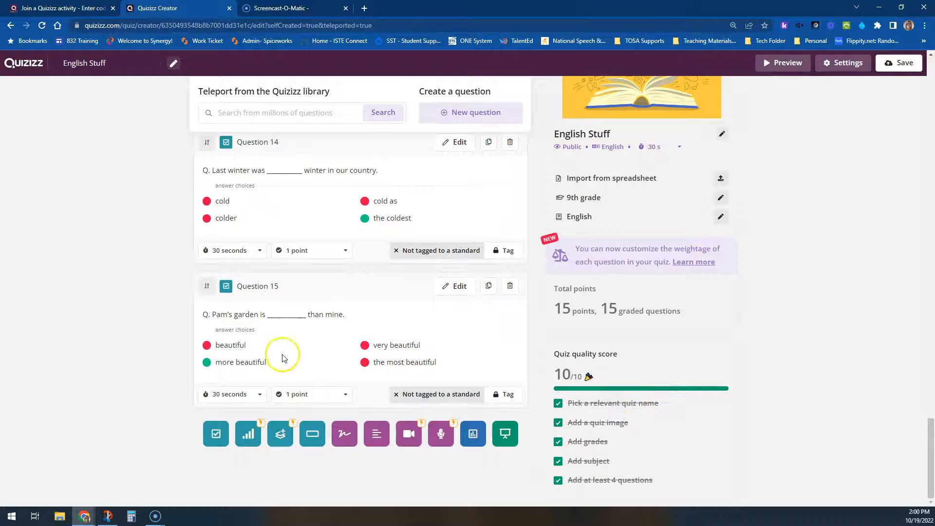
# Step: Preview the quiz in the participants view from question 1 to 7, showing and hiding the answers, and close the preview
pyautogui.scroll(5, 283, 355)
pyautogui.scroll(20, 291, 324)
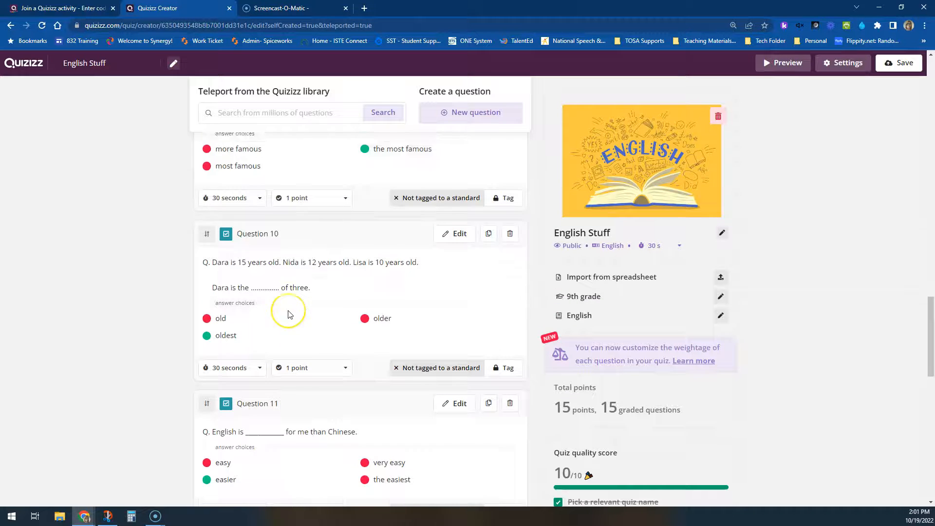
pyautogui.scroll(4, 288, 315)
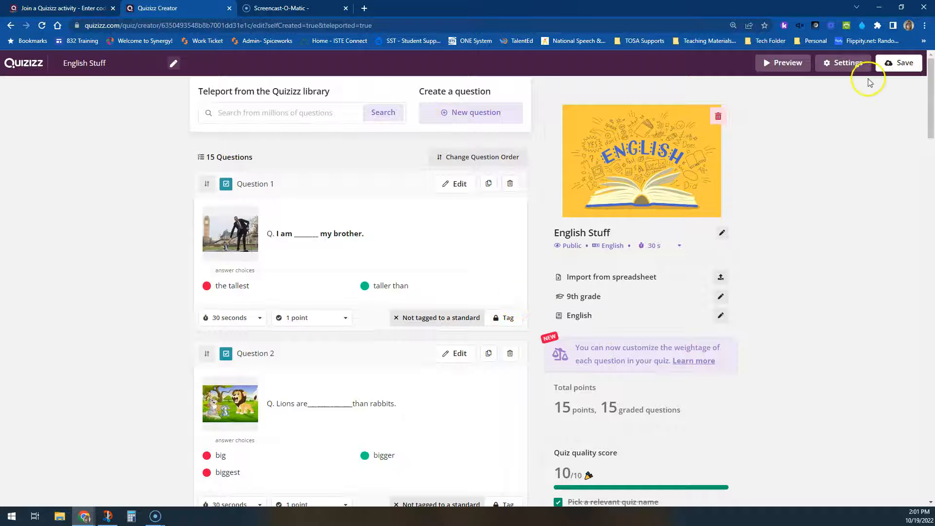
pyautogui.click(781, 62)
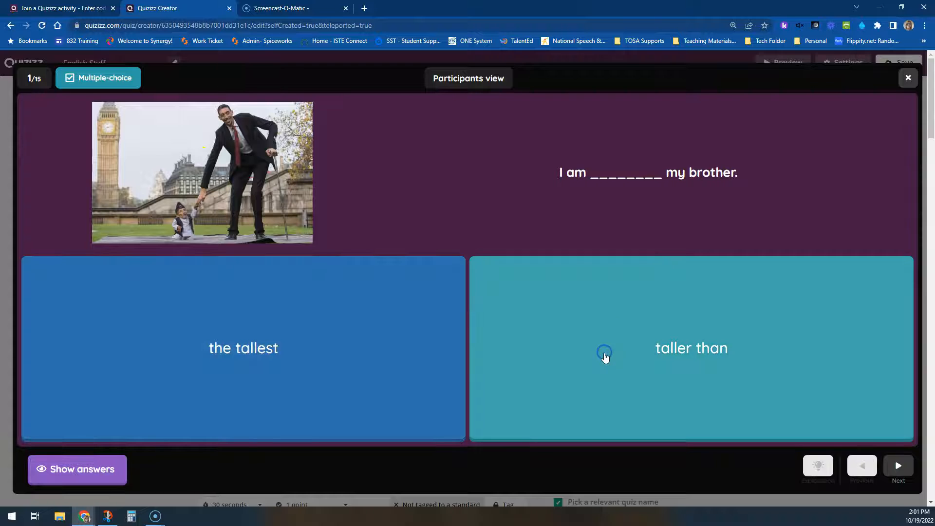
pyautogui.click(702, 349)
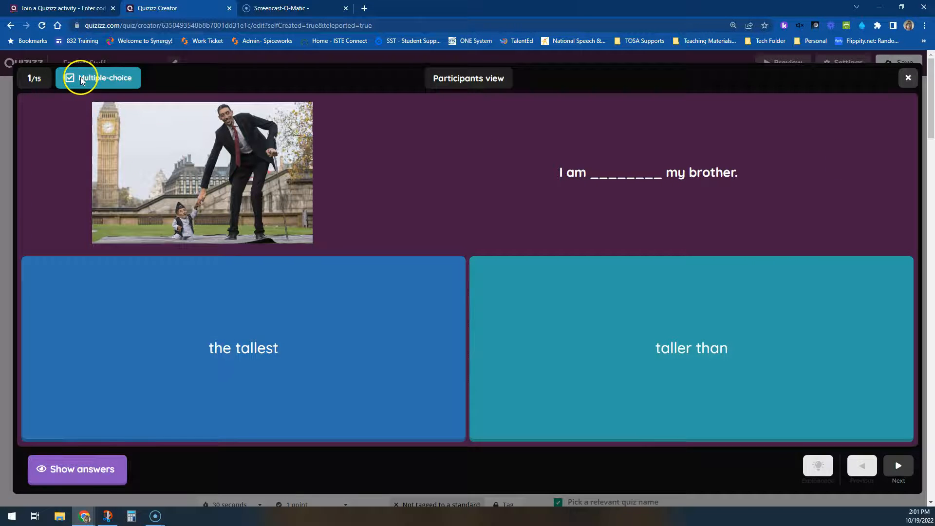
pyautogui.click(79, 468)
pyautogui.click(792, 352)
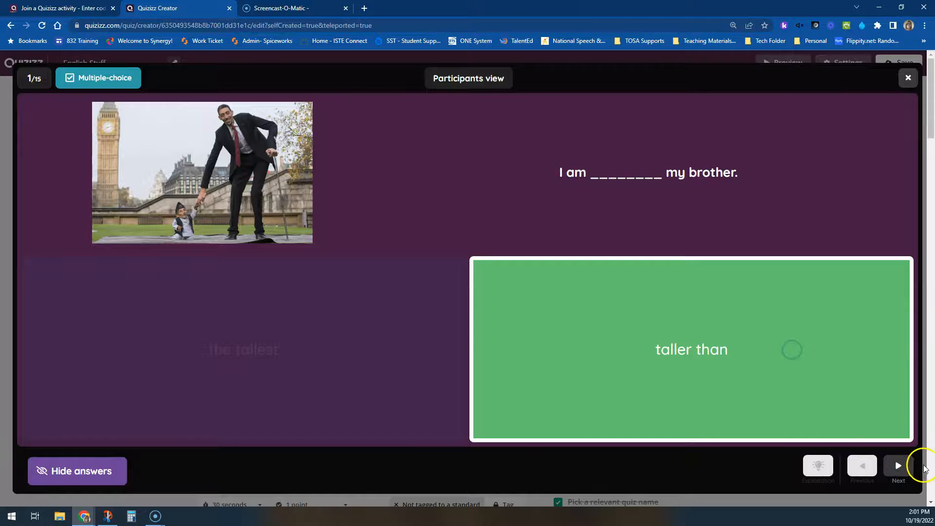
pyautogui.click(898, 466)
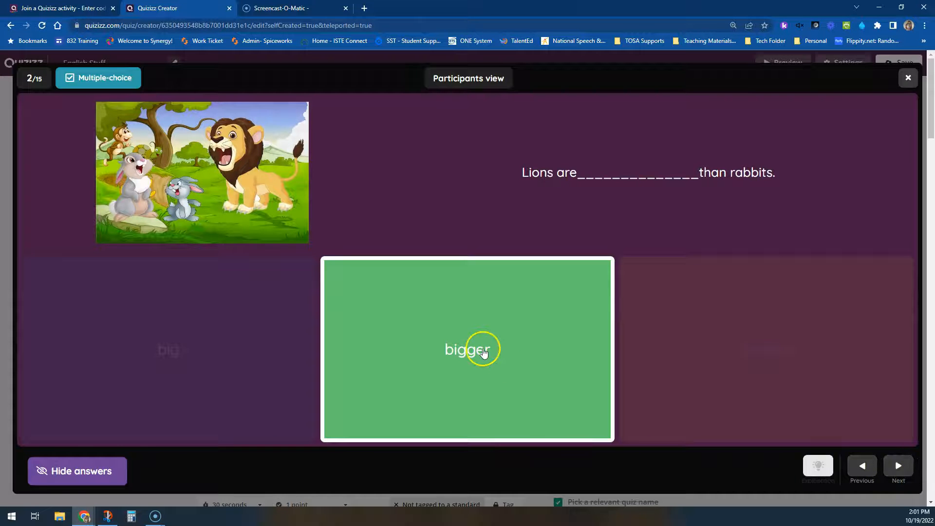
pyautogui.click(78, 470)
pyautogui.click(899, 465)
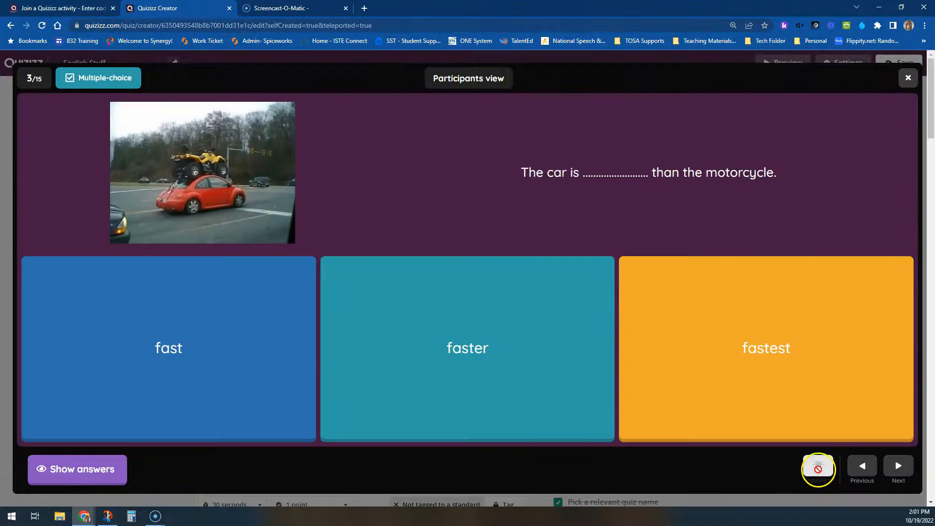
pyautogui.click(898, 466)
pyautogui.click(898, 466)
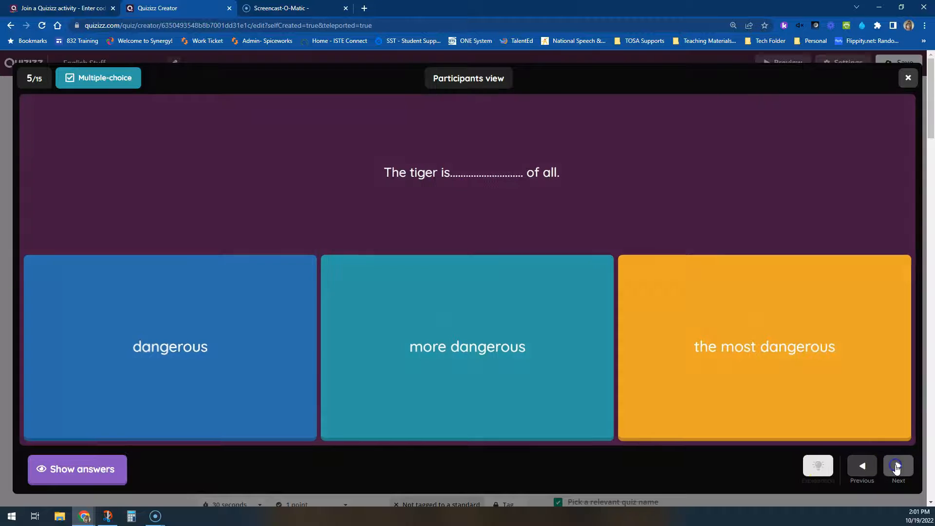
pyautogui.click(898, 467)
pyautogui.click(897, 467)
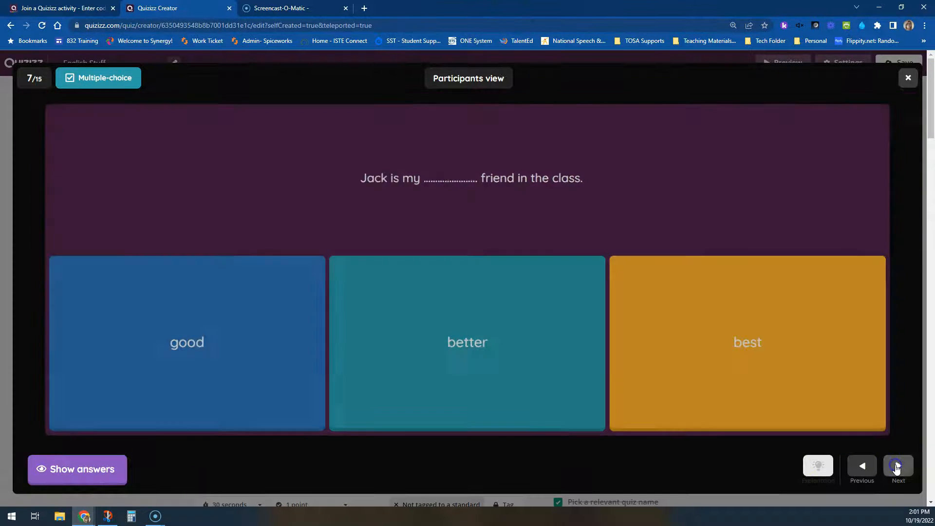
pyautogui.click(908, 78)
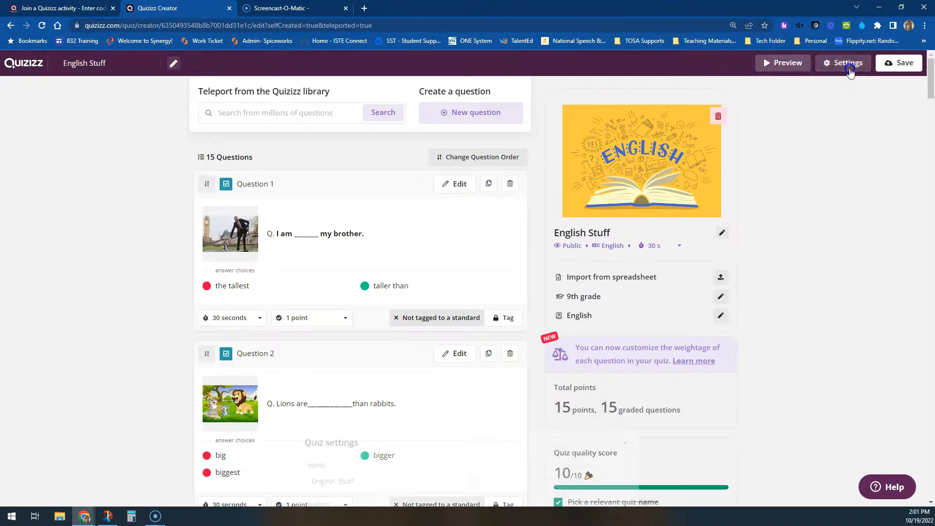
# Step: Review the quiz settings and save the quiz with the English subject, 9th grade, English language and public visibility
pyautogui.click(847, 66)
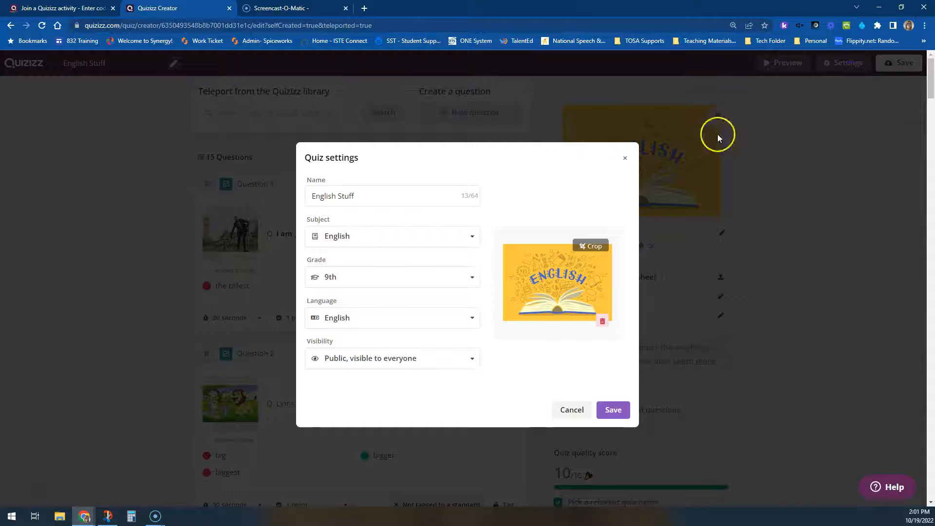
pyautogui.click(625, 158)
pyautogui.click(899, 67)
pyautogui.click(606, 411)
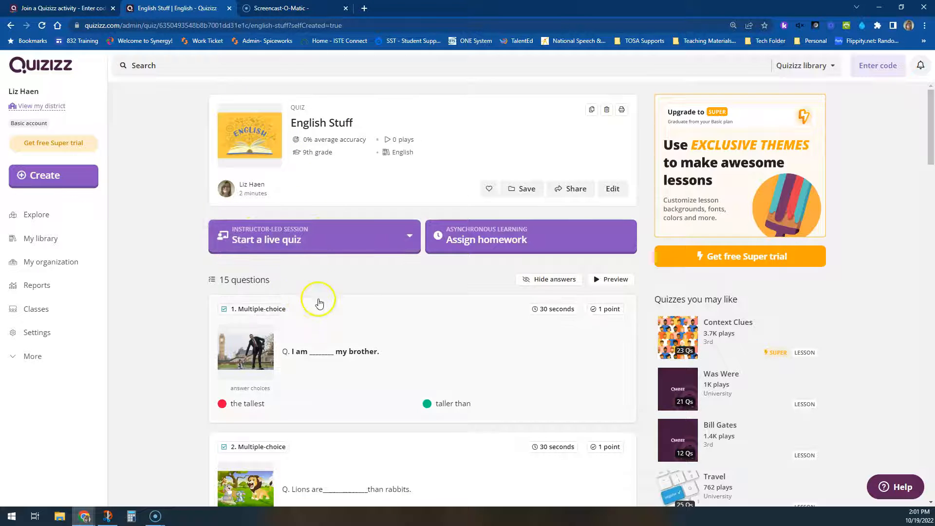
# Step: Review the live quiz modes and set up an instructor-paced live session of the English Stuff quiz
pyautogui.click(288, 239)
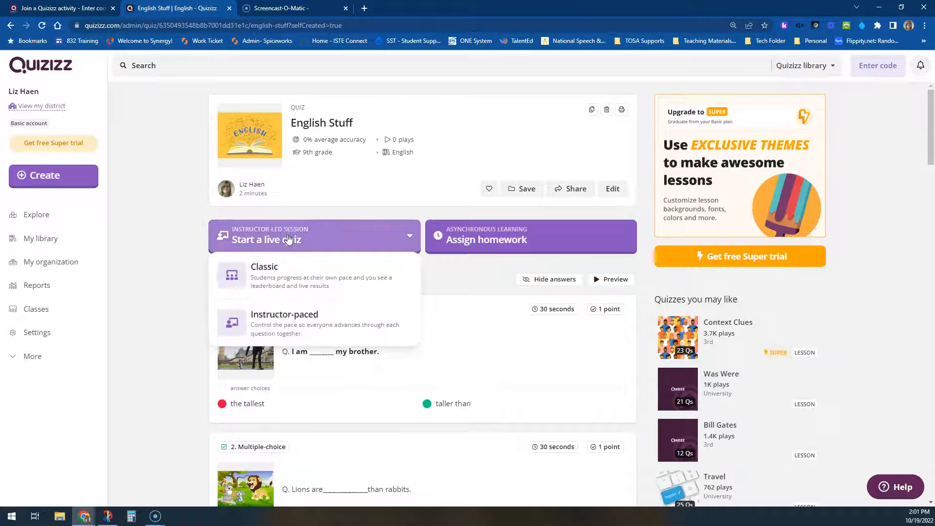
pyautogui.click(297, 334)
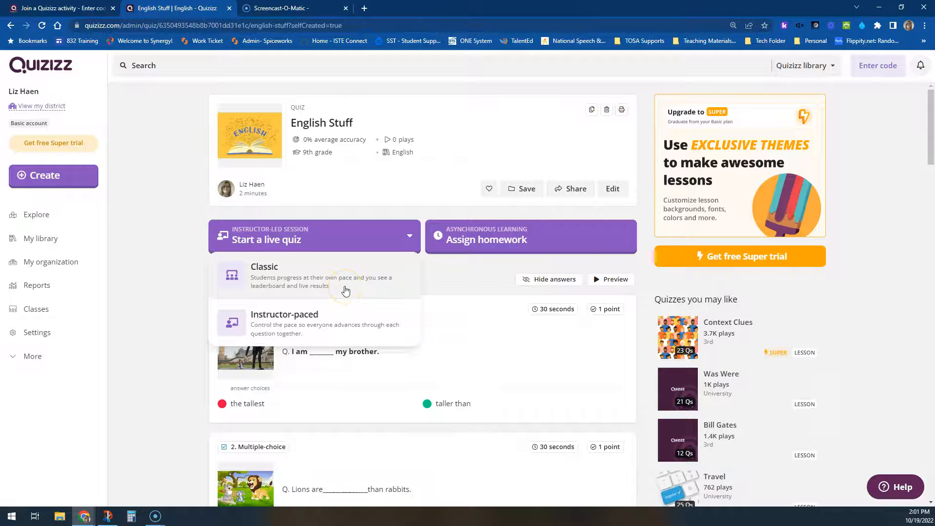
pyautogui.click(137, 329)
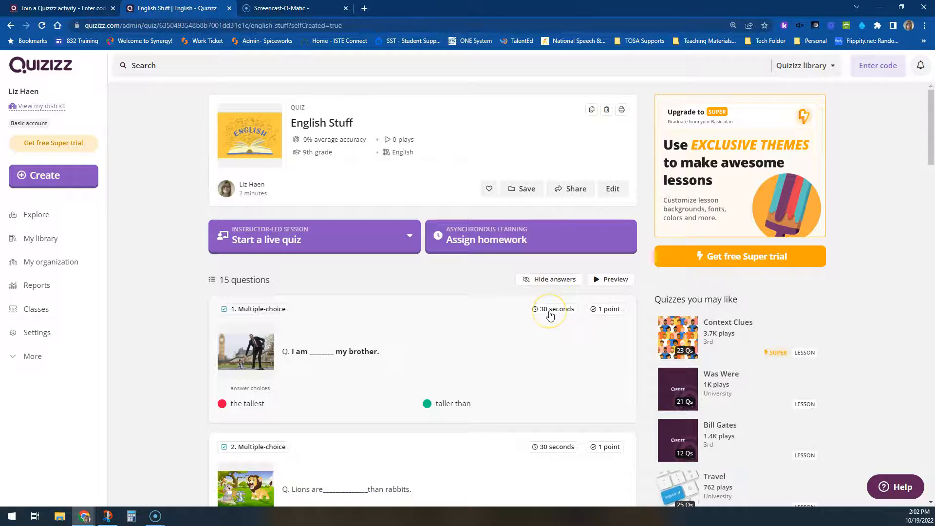
pyautogui.click(292, 242)
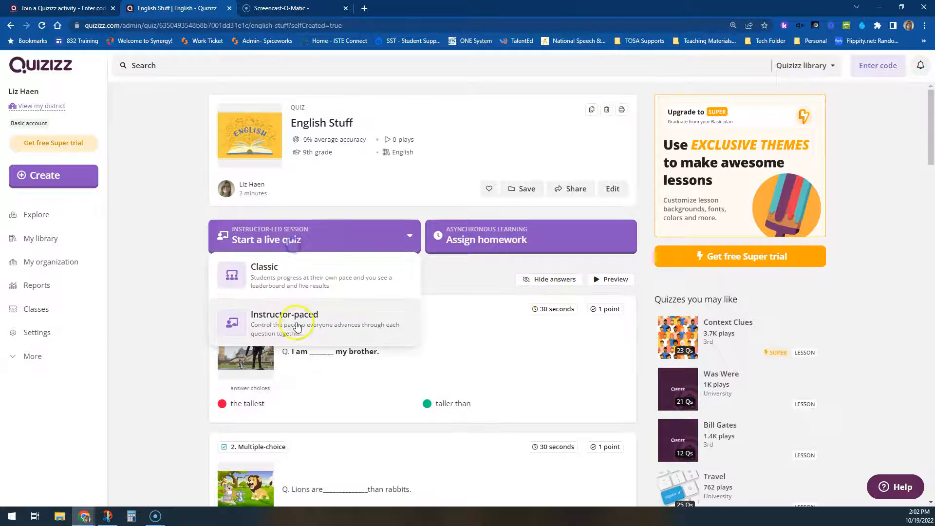
pyautogui.click(296, 322)
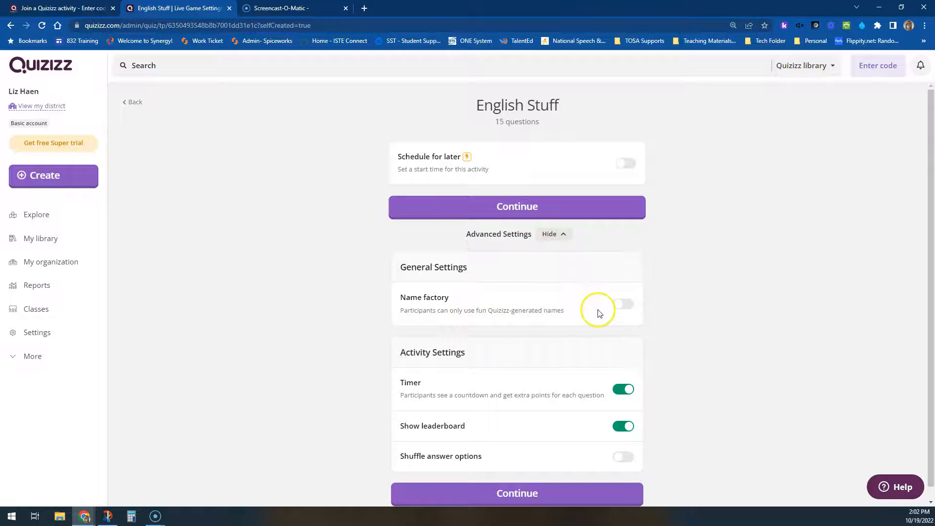
pyautogui.click(626, 306)
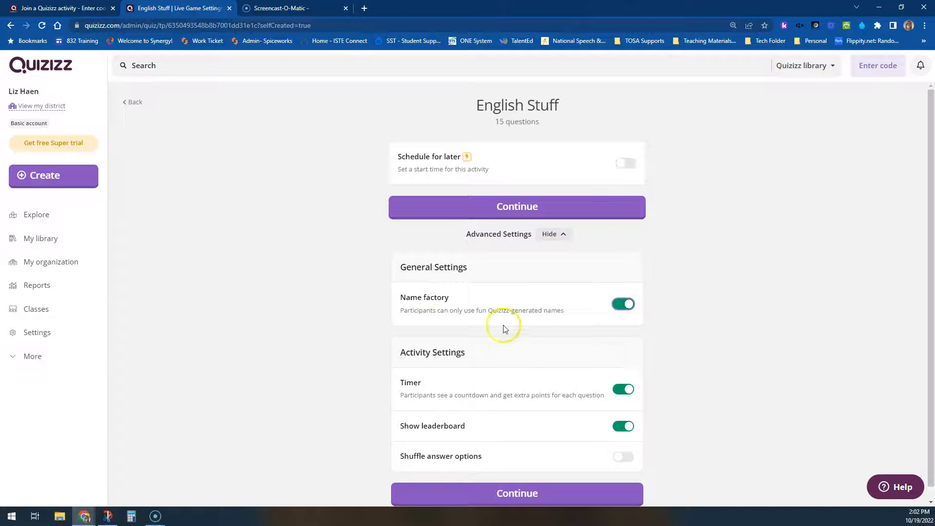
pyautogui.moveTo(450, 297); pyautogui.dragTo(417, 298)
pyautogui.click(411, 310)
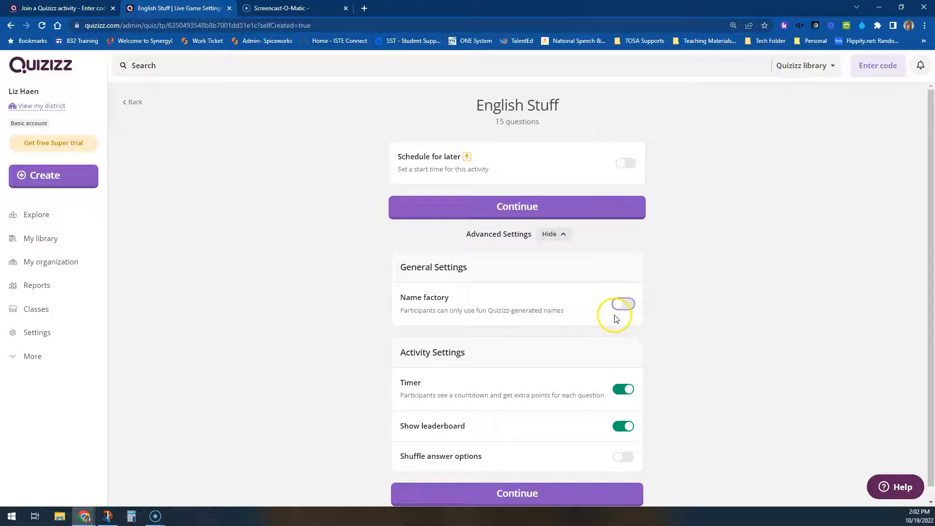
pyautogui.click(627, 306)
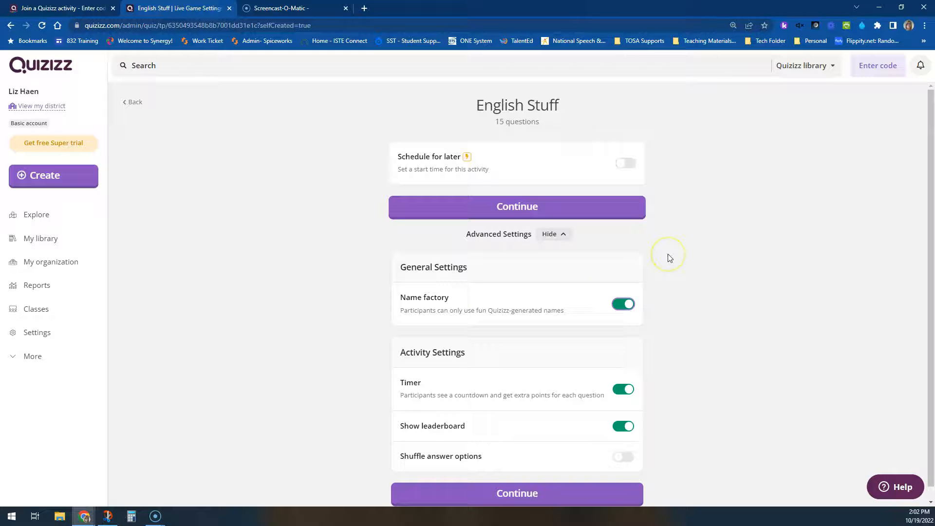
pyautogui.click(625, 304)
# Step: Enable shuffled answer options for the session and continue to the page where participants join
pyautogui.scroll(-1, 580, 344)
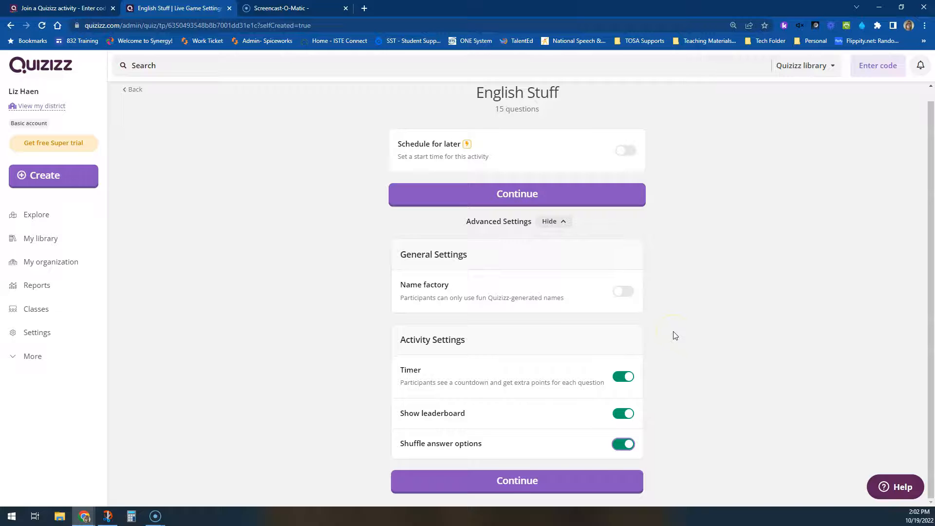
pyautogui.click(591, 485)
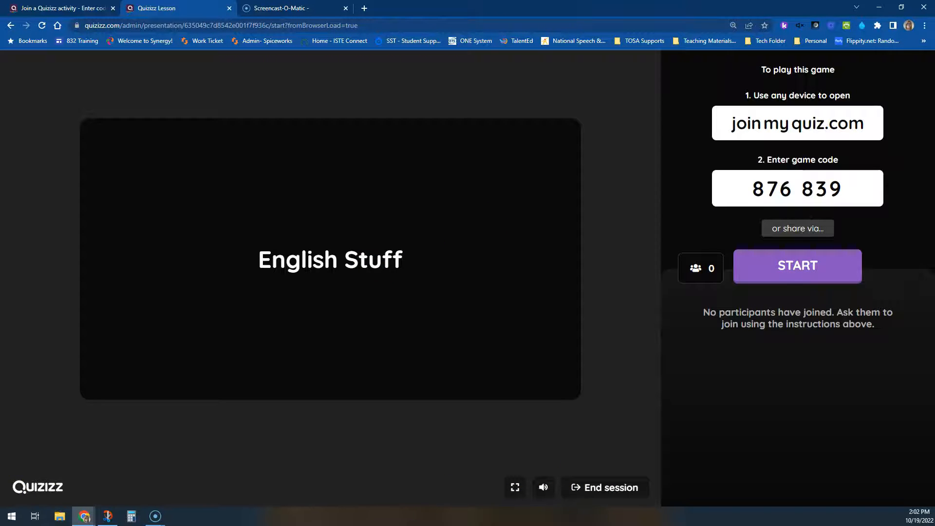
# Step: Copy the live session's join link from the sharing options and close the sharing dialog
pyautogui.click(783, 274)
pyautogui.click(784, 274)
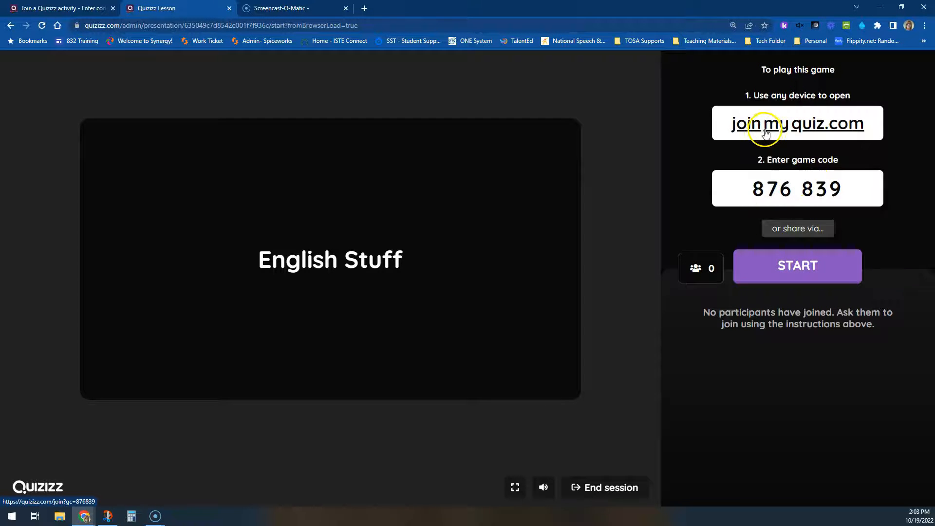
pyautogui.click(801, 233)
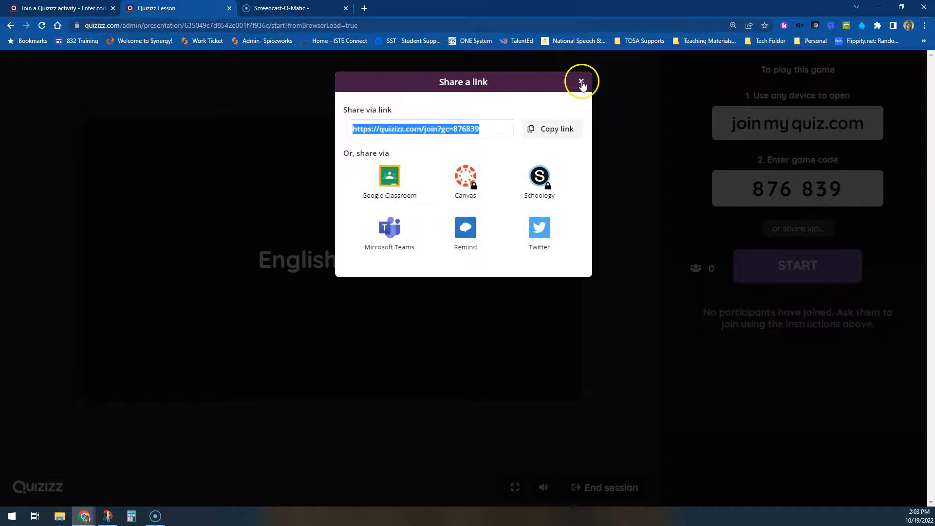
pyautogui.click(551, 131)
pyautogui.click(583, 82)
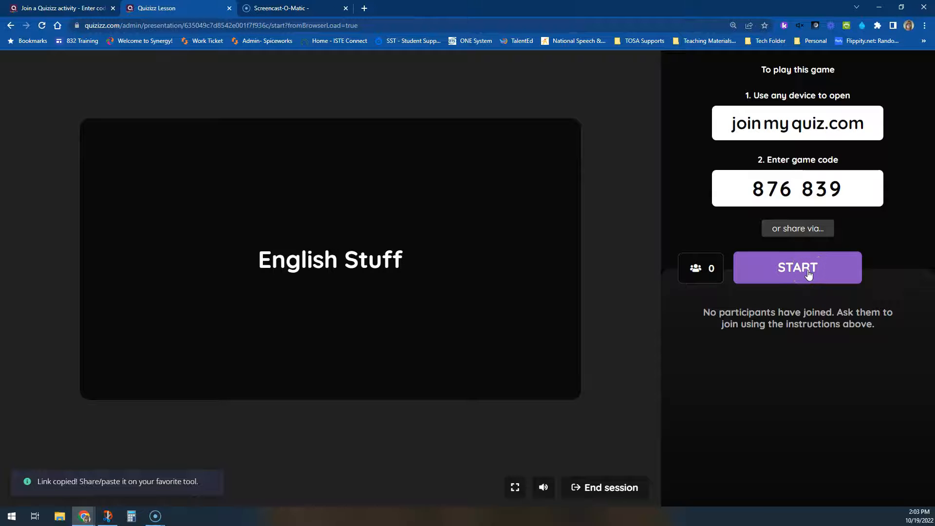
# Step: End the instructor-paced session and open the Classic live quiz setup for English Stuff
pyautogui.click(602, 488)
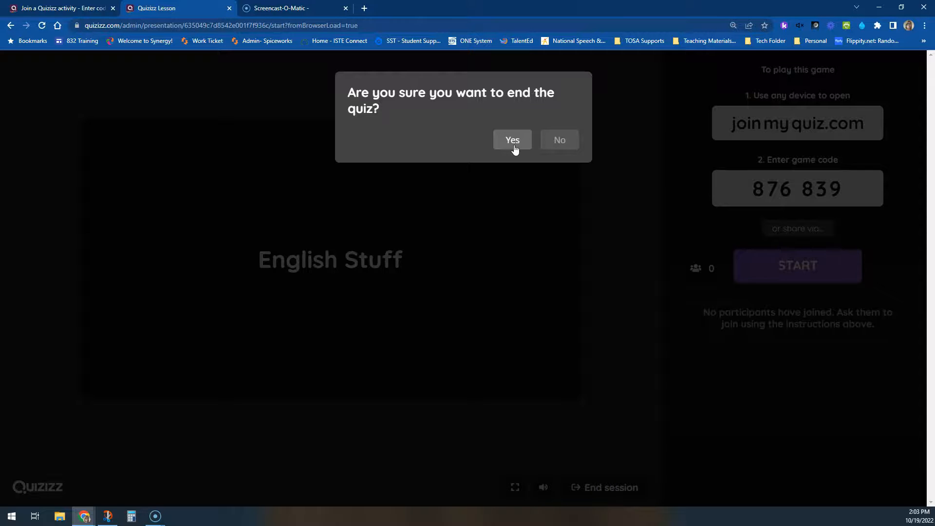
pyautogui.click(514, 141)
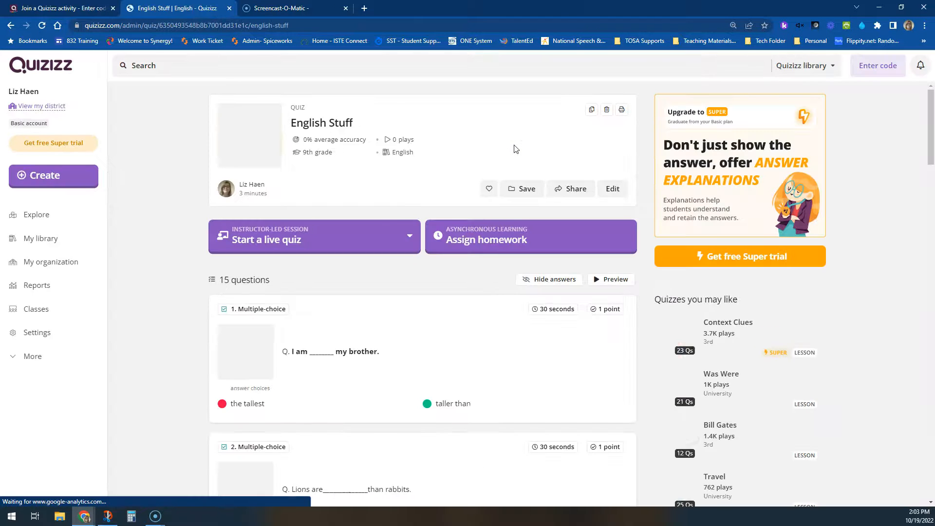
pyautogui.click(350, 234)
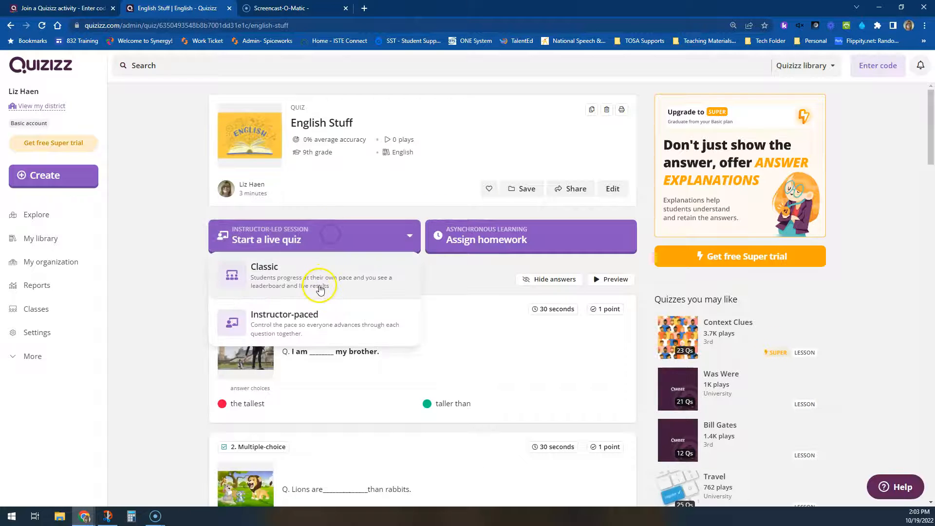
pyautogui.click(299, 276)
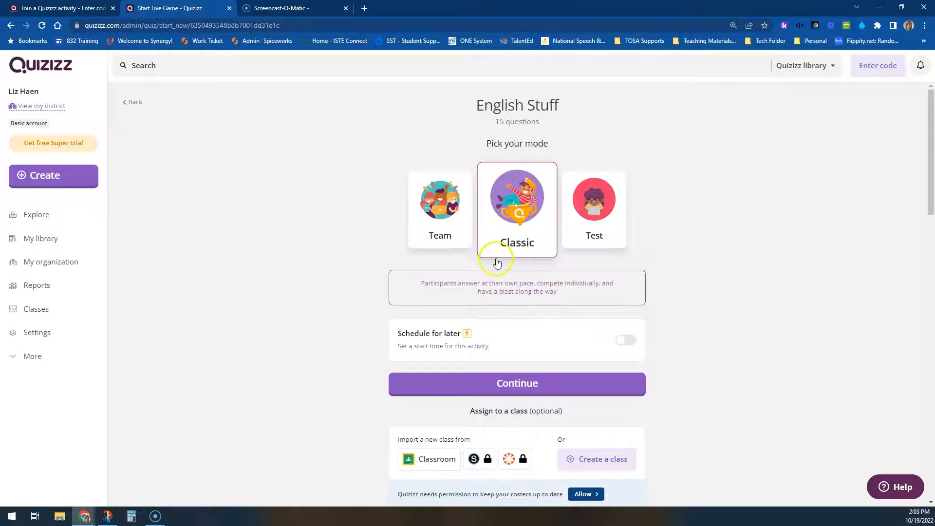
# Step: Select Team mode for the live quiz and examine the available choices for the number of teams
pyautogui.click(458, 222)
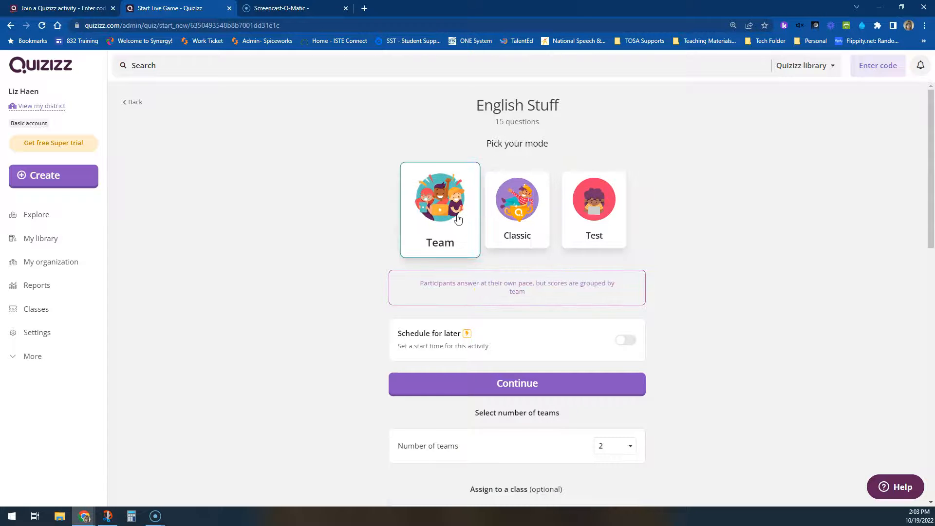
pyautogui.scroll(-2, 542, 293)
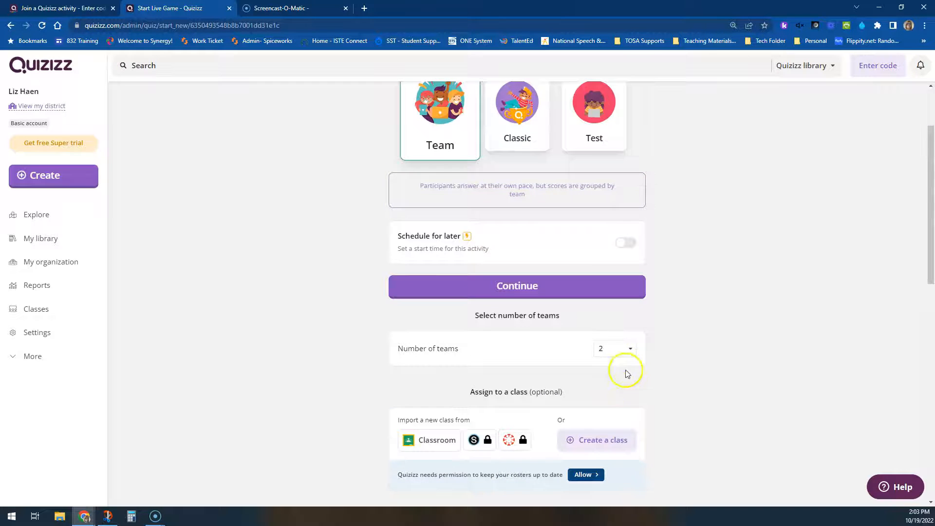
pyautogui.click(629, 347)
pyautogui.scroll(-2, 607, 428)
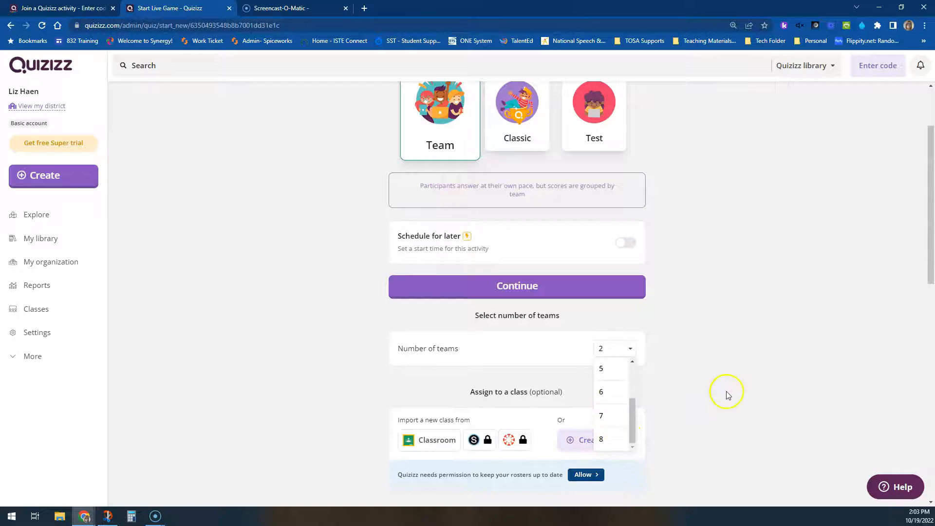
pyautogui.click(739, 383)
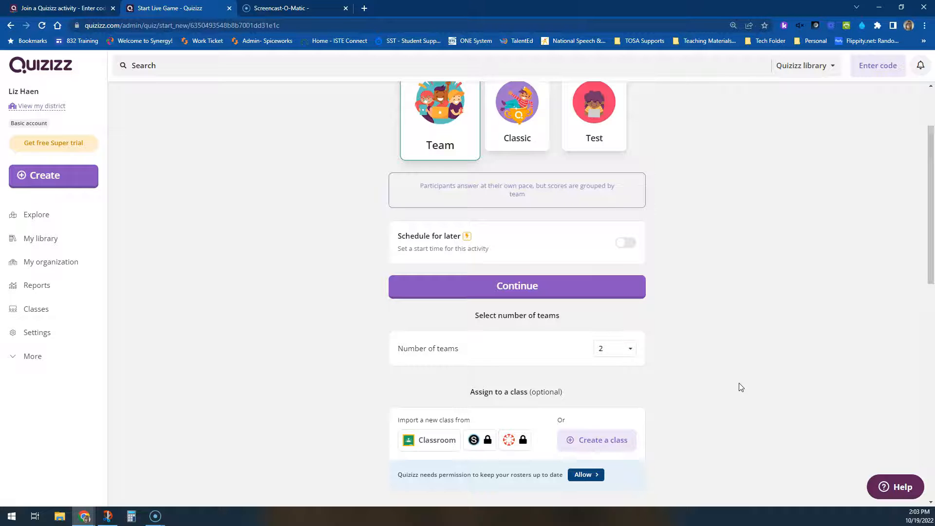
pyautogui.click(713, 348)
pyautogui.scroll(2, 712, 348)
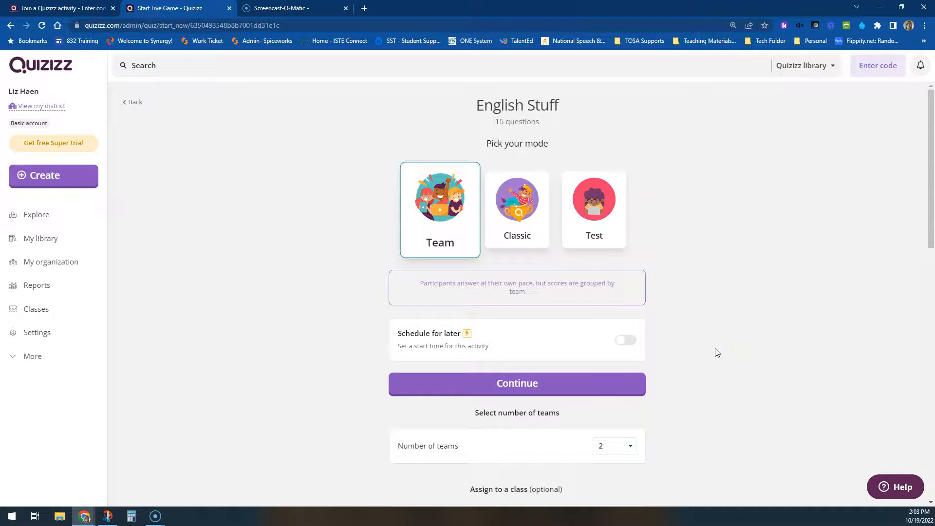
# Step: Select Test mode and review its advanced settings, including the options for showing answers during and after the activity
pyautogui.click(593, 227)
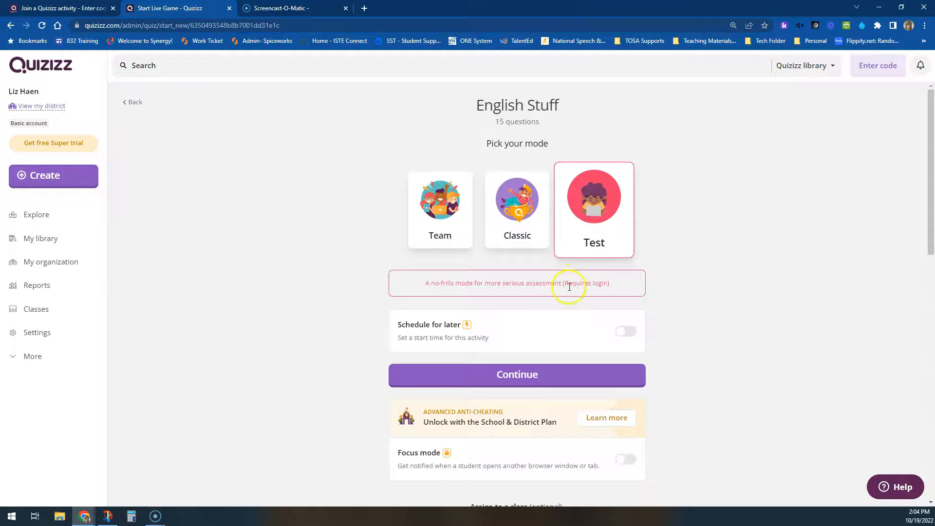
pyautogui.moveTo(429, 284); pyautogui.dragTo(577, 278)
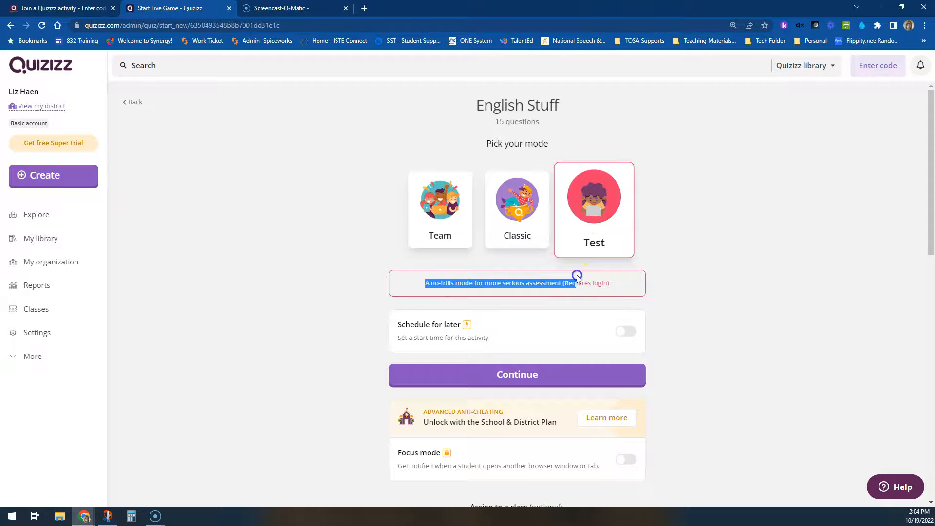
pyautogui.click(500, 371)
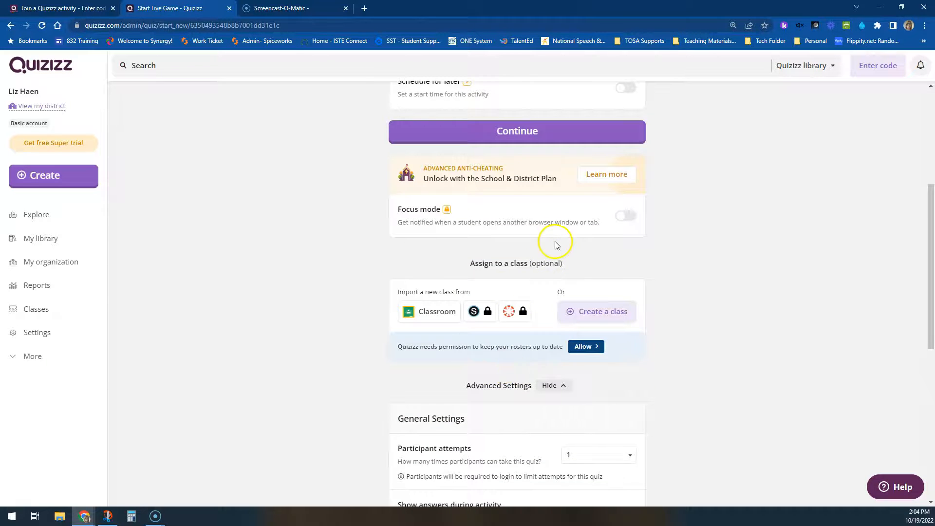
pyautogui.scroll(-4, 553, 375)
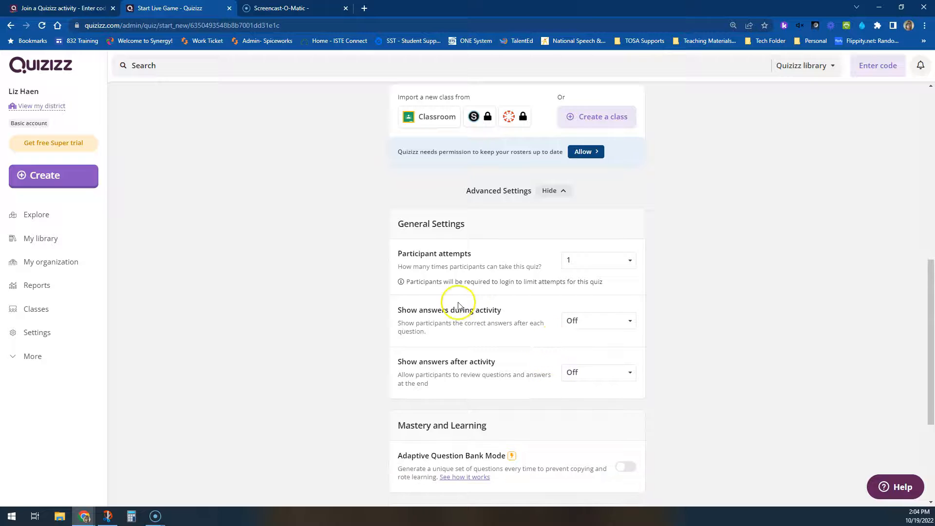
pyautogui.scroll(-4, 458, 306)
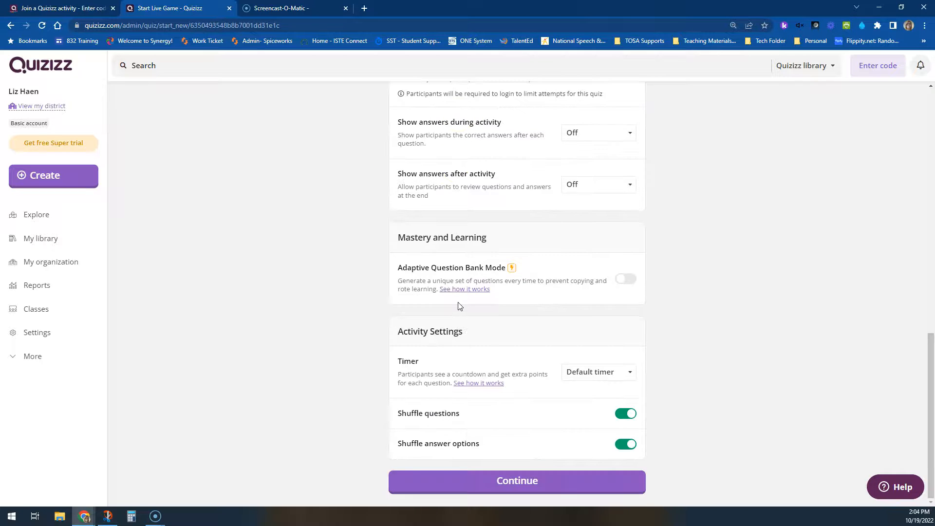
pyautogui.scroll(2, 470, 317)
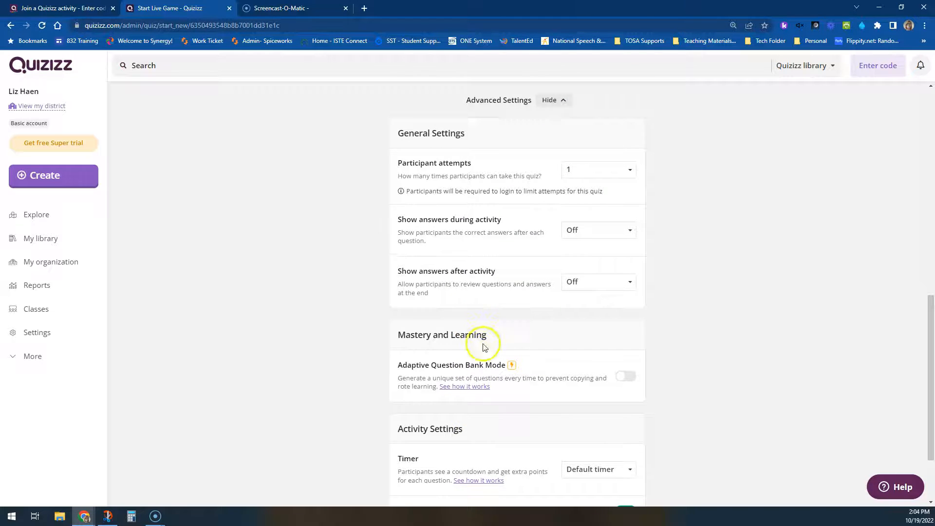
pyautogui.scroll(1, 480, 348)
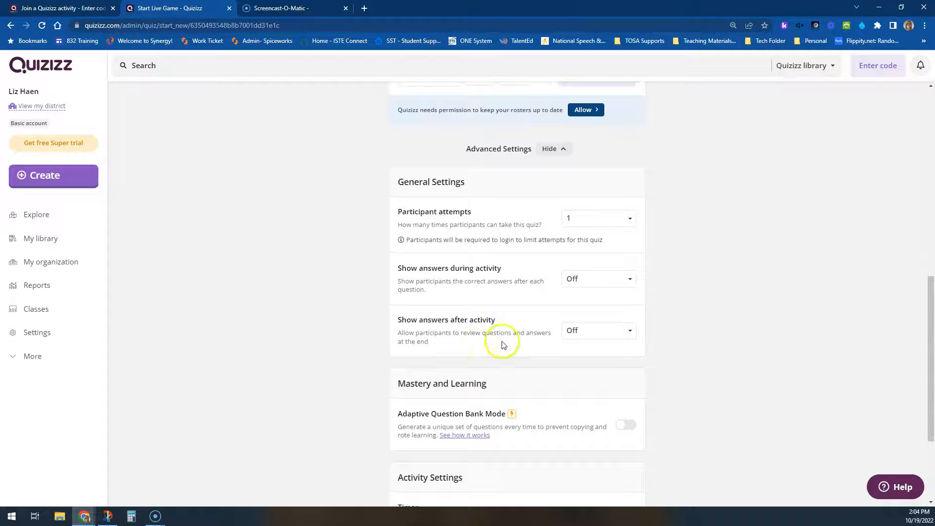
pyautogui.click(603, 336)
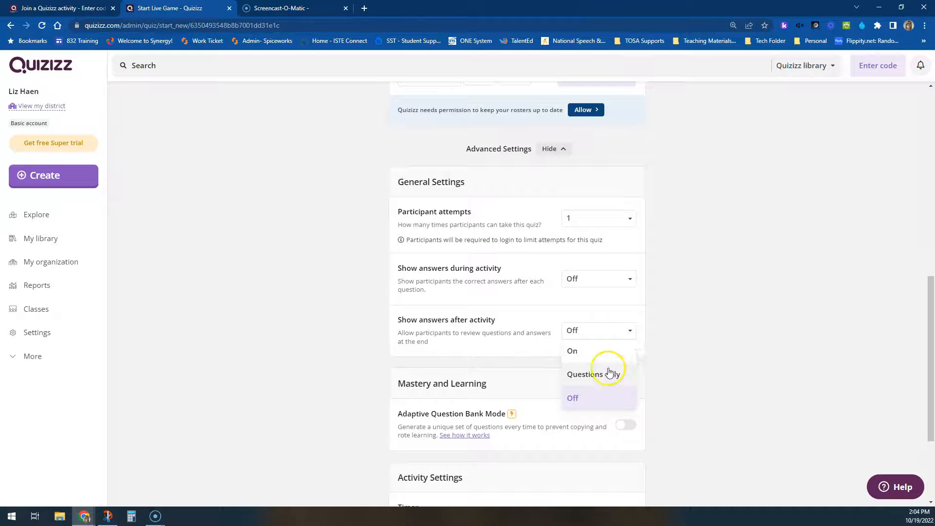
pyautogui.click(586, 279)
pyautogui.click(735, 251)
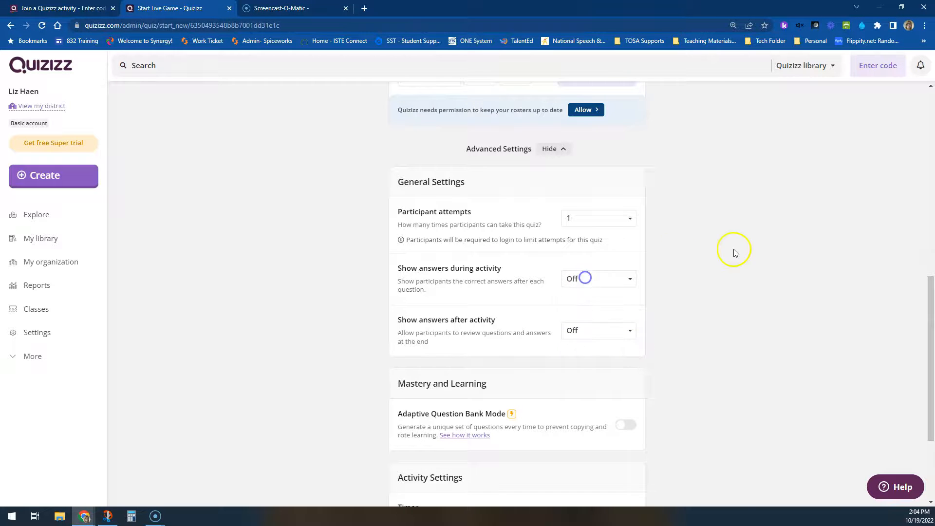
# Step: Check Test mode's login requirement, try to enable Focus mode, and dismiss the upgrade offer before reviewing the remaining settings
pyautogui.scroll(5, 733, 253)
pyautogui.scroll(1, 733, 257)
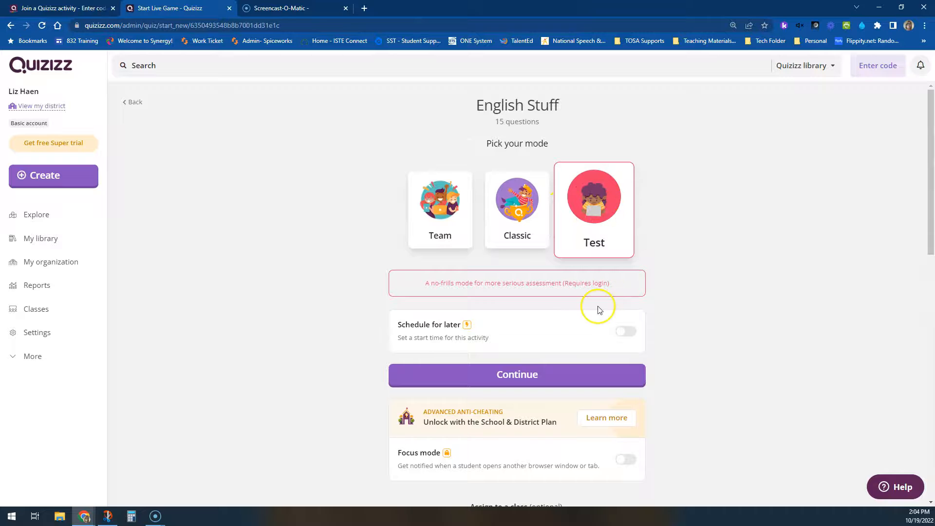
pyautogui.moveTo(615, 283); pyautogui.dragTo(569, 284)
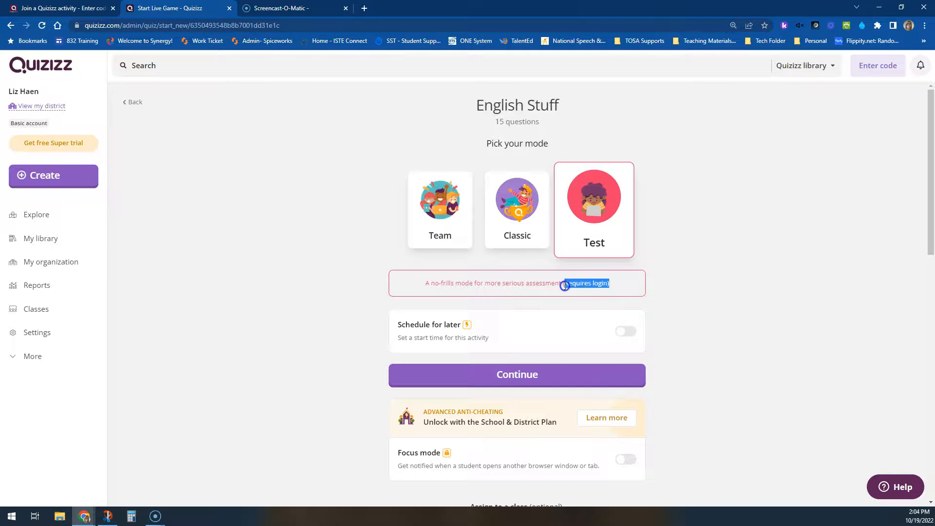
pyautogui.click(565, 285)
pyautogui.scroll(-2, 545, 365)
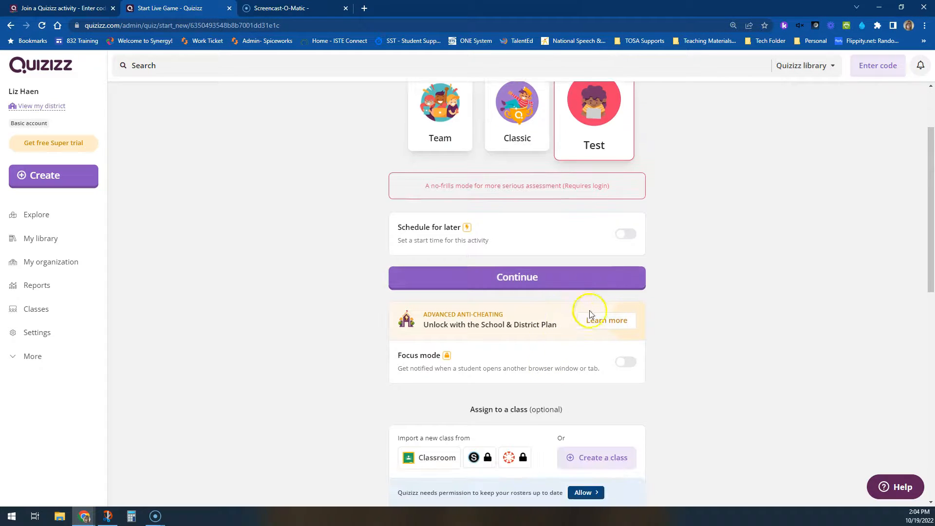
pyautogui.scroll(-3, 478, 341)
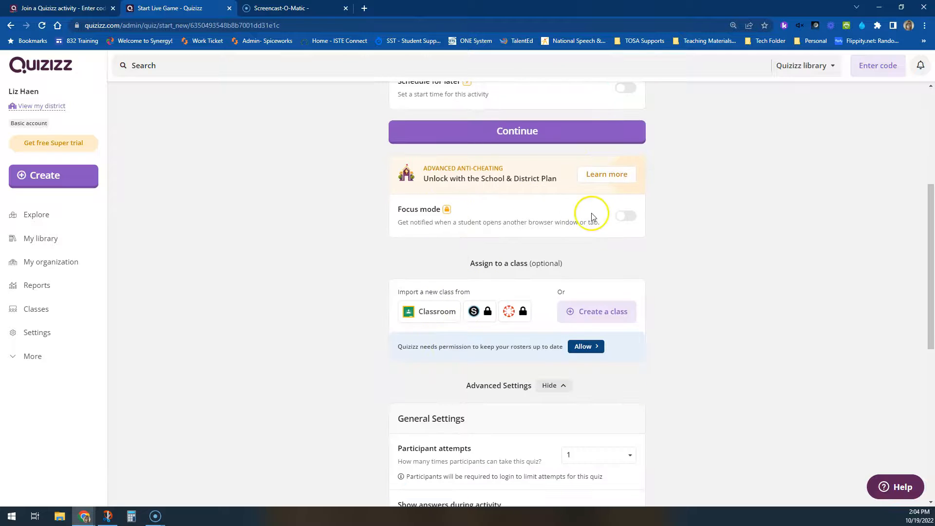
pyautogui.scroll(4, 526, 215)
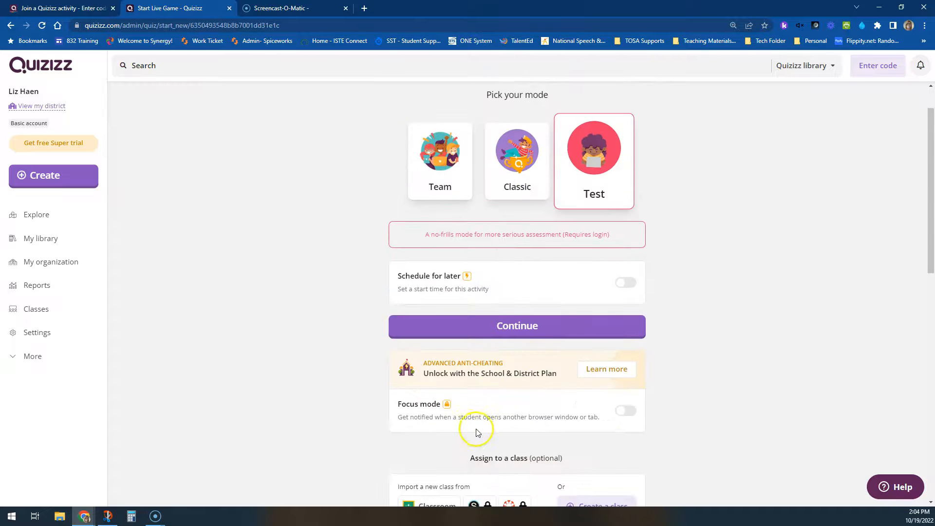
pyautogui.click(627, 413)
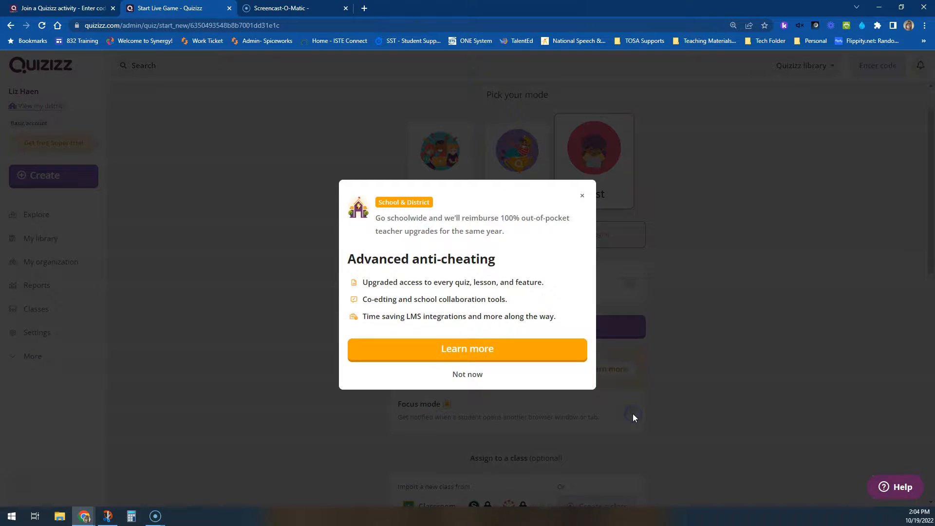
pyautogui.click(582, 196)
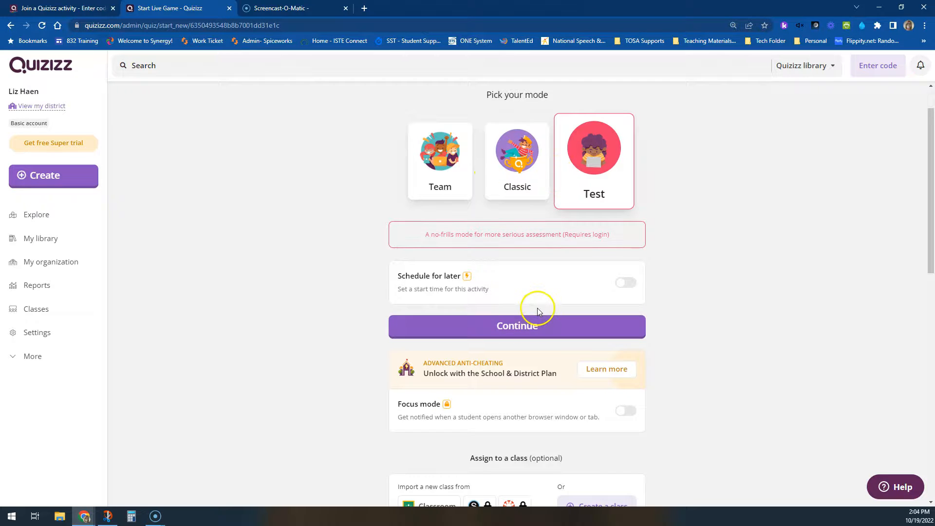
pyautogui.scroll(-10, 537, 308)
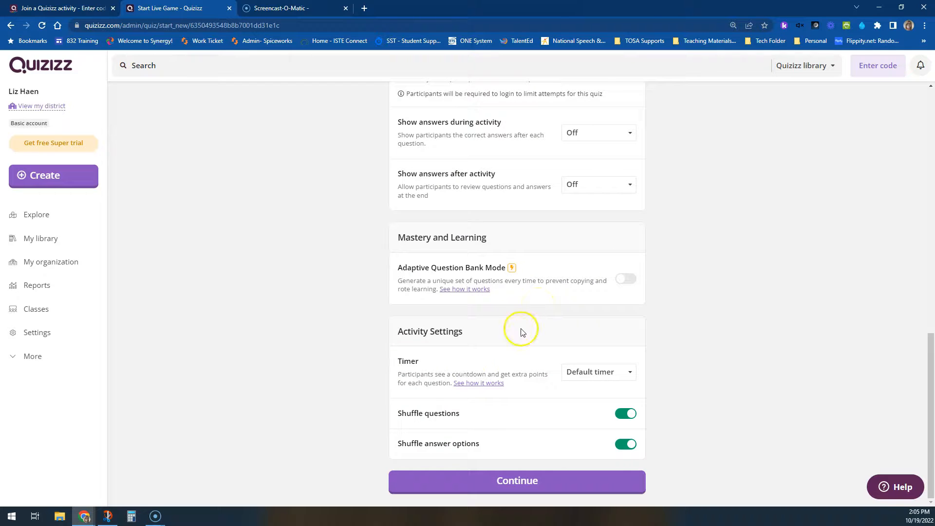
pyautogui.scroll(10, 315, 367)
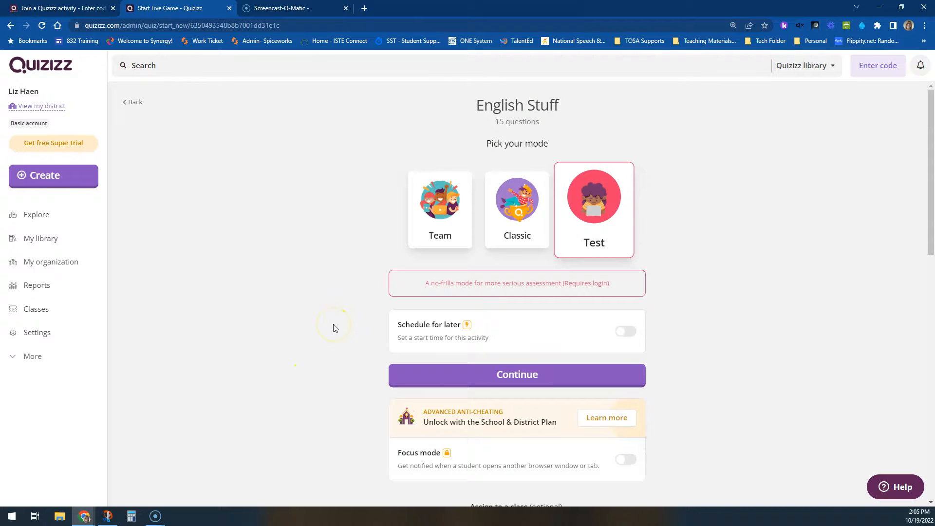
# Step: Host the quiz in Classic mode and apply the Croak Folk theme to its waiting room
pyautogui.click(519, 217)
pyautogui.click(530, 388)
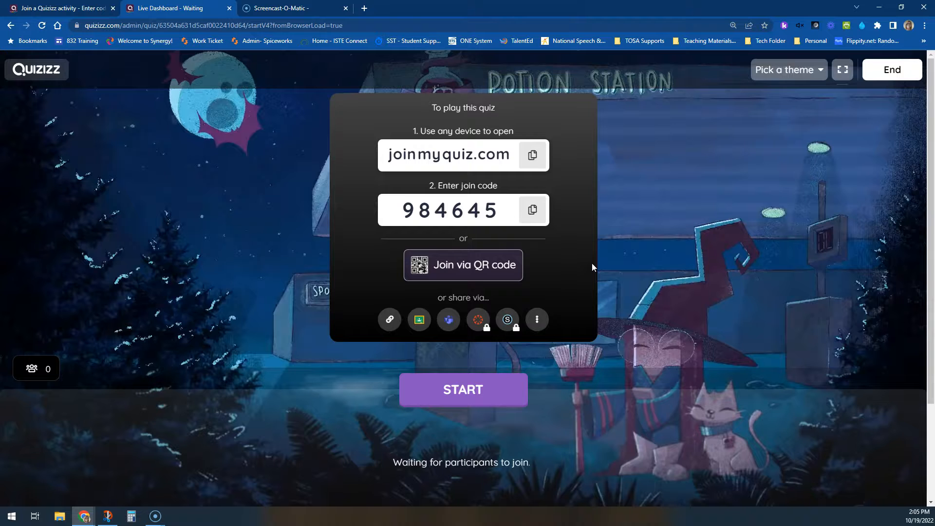
pyautogui.click(794, 73)
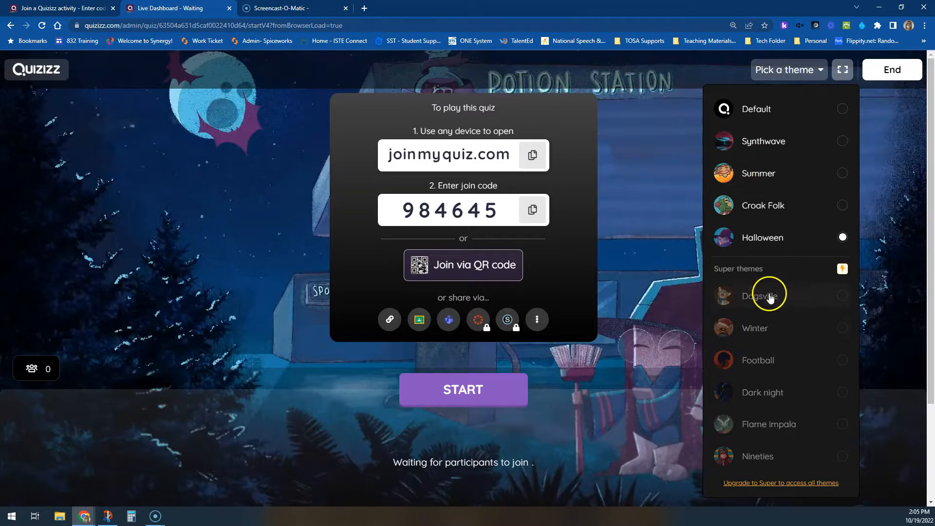
pyautogui.click(833, 205)
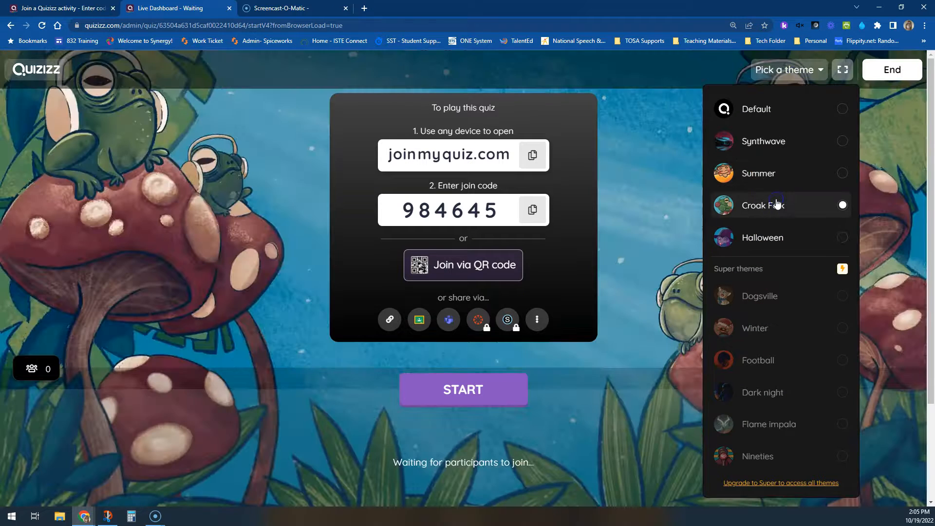
pyautogui.click(827, 71)
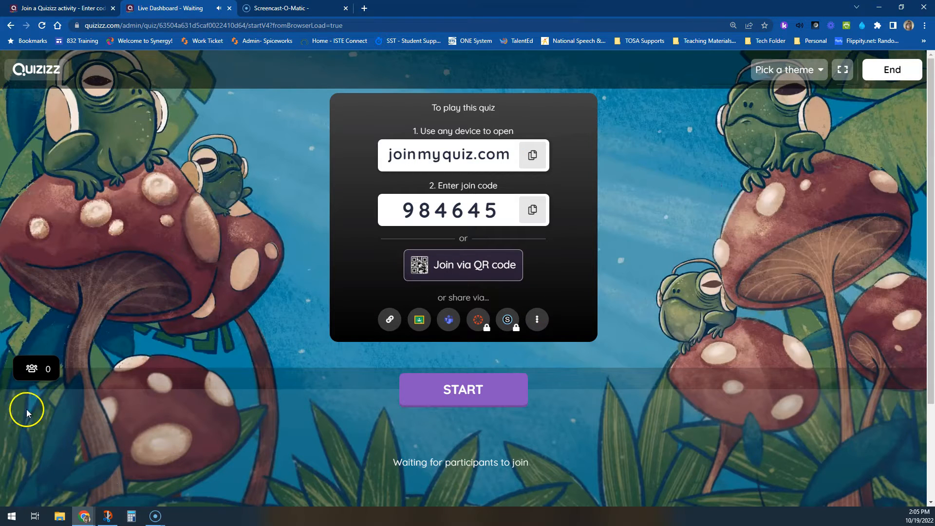
# Step: Switch the waiting room to the orange sunset-over-sea theme and end the Classic session
pyautogui.click(803, 72)
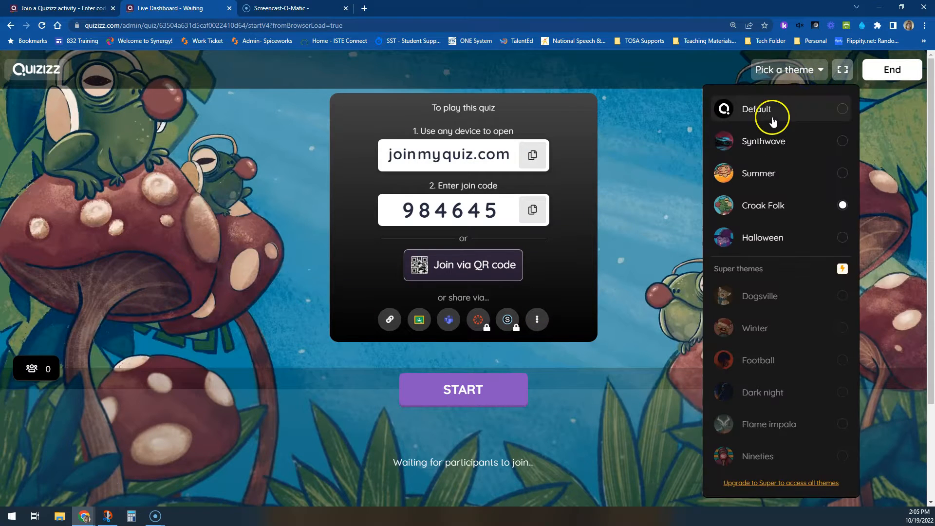
pyautogui.click(773, 120)
pyautogui.click(616, 346)
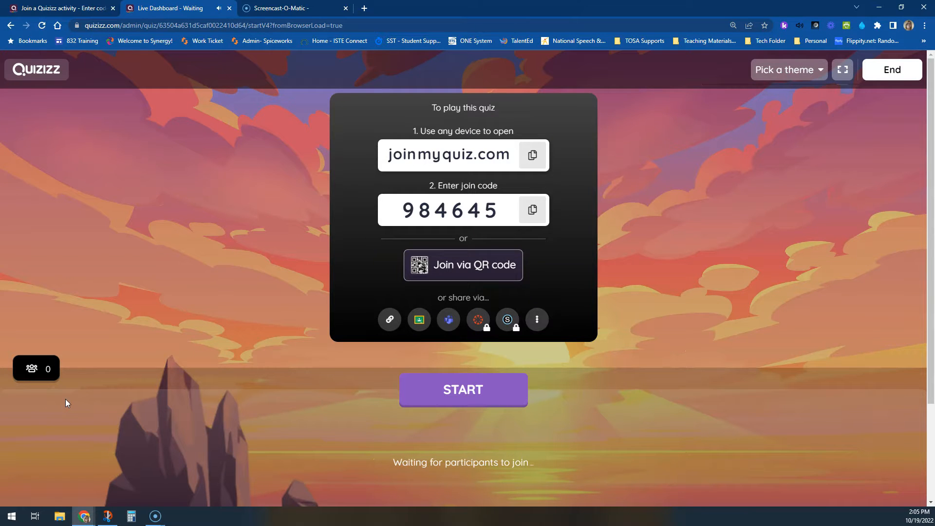
pyautogui.click(892, 70)
pyautogui.click(511, 141)
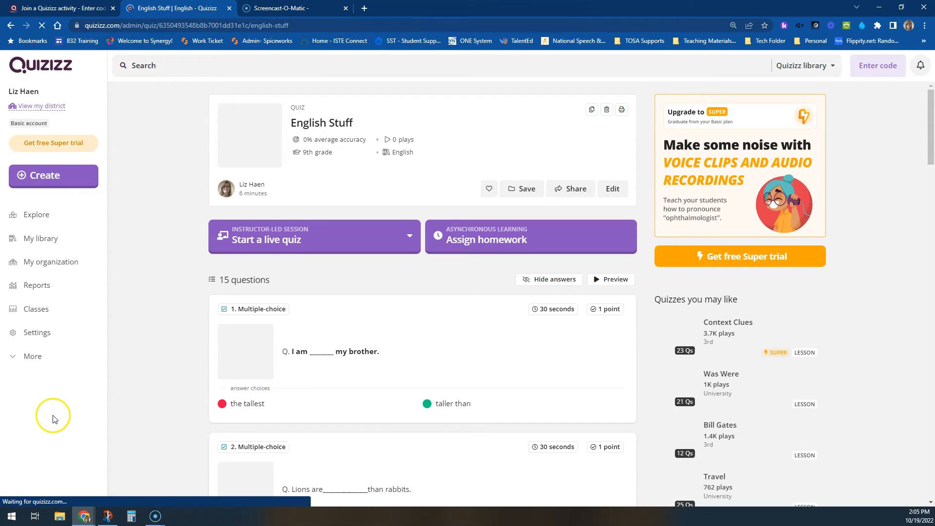
# Step: Open the homework assignment setup for English Stuff and examine its deadline, class and advanced settings
pyautogui.click(537, 240)
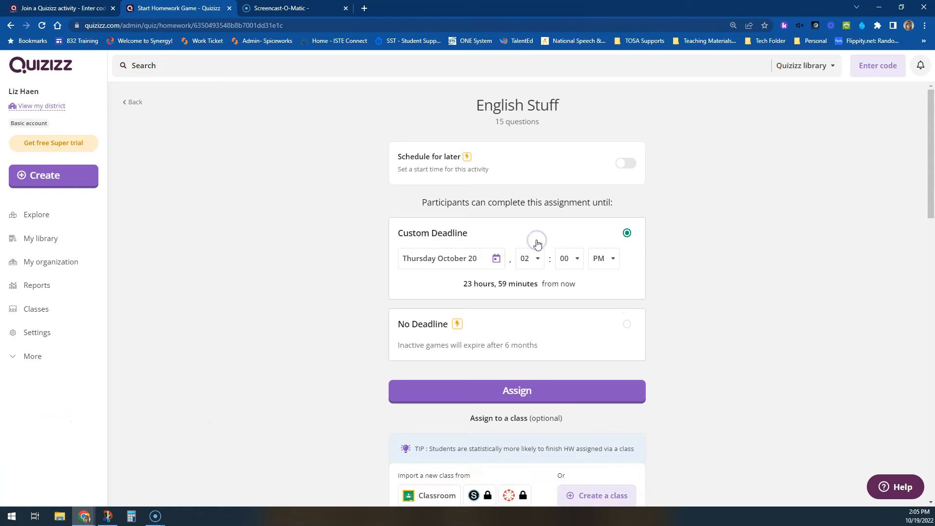
pyautogui.scroll(-3, 476, 270)
pyautogui.scroll(-15, 476, 271)
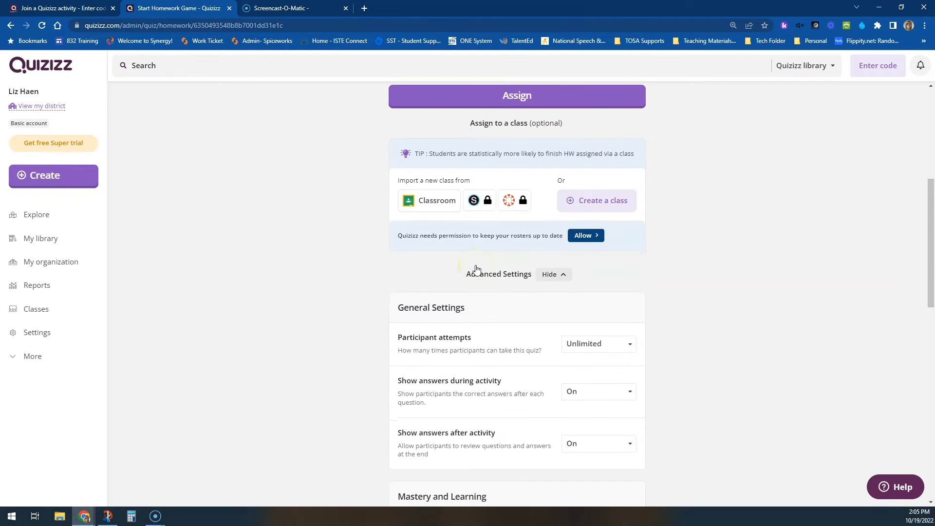
pyautogui.scroll(7, 469, 277)
pyautogui.scroll(10, 471, 279)
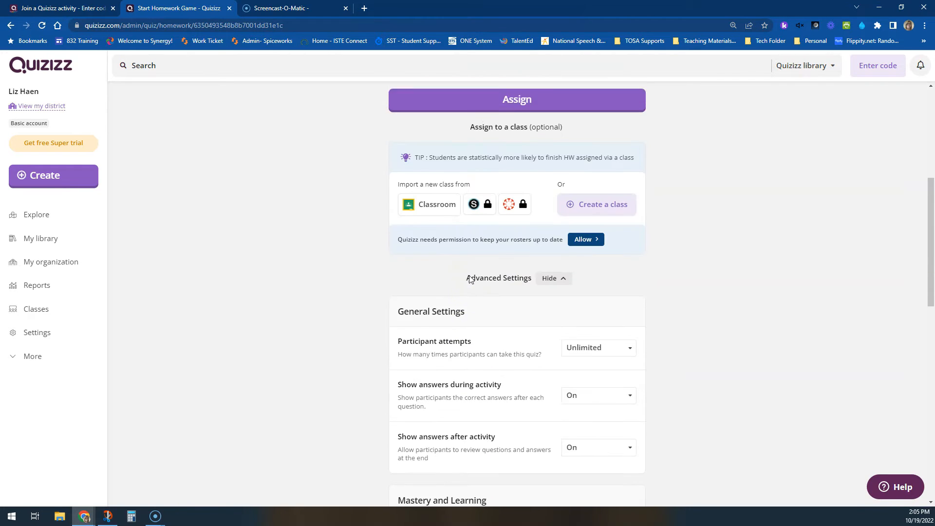